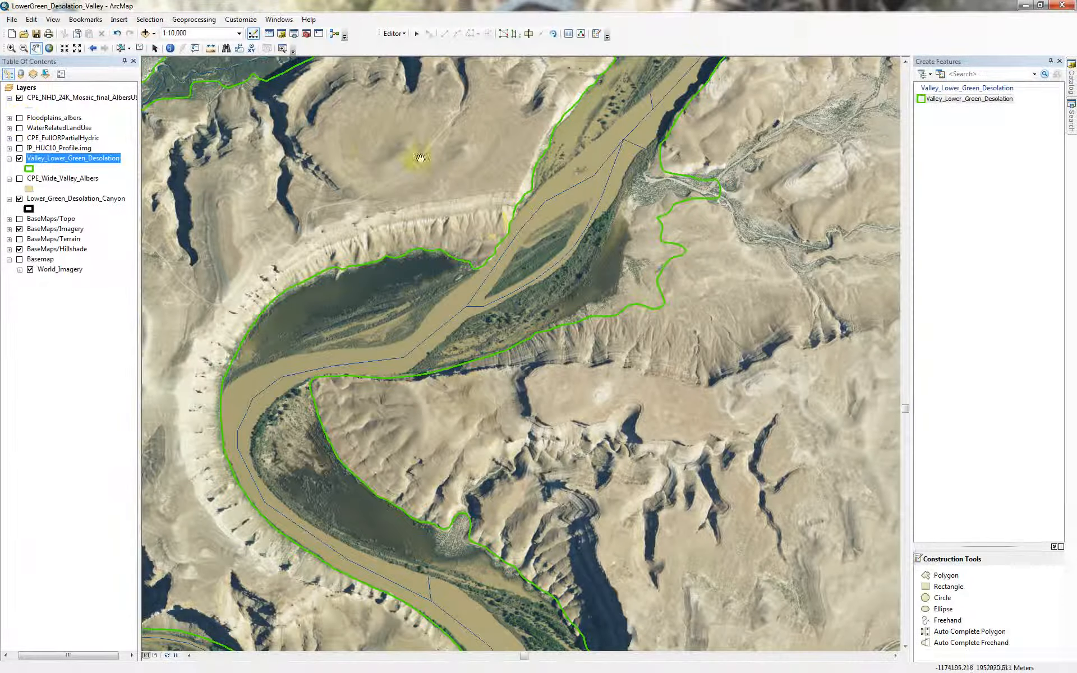
- Compare the valley outline with the Floodplains_albers, WaterRelatedLandUse and CPE_FullORPartialHydric layers, showing each one alone in turn
scroll(481, 247, "down", 5)
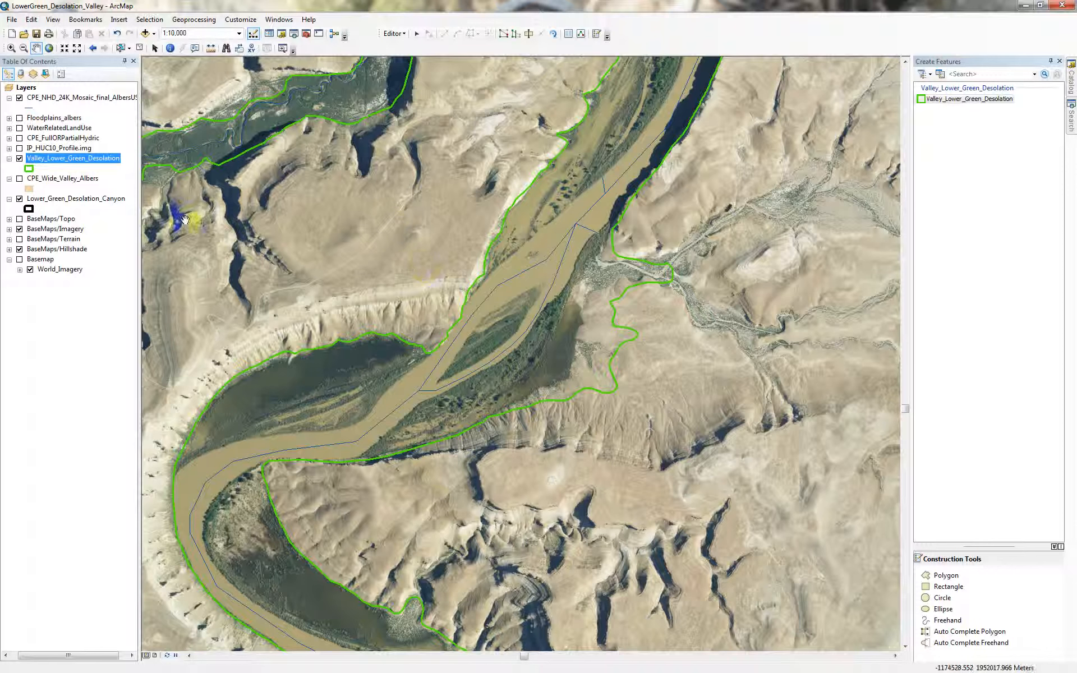
left_click(19, 118)
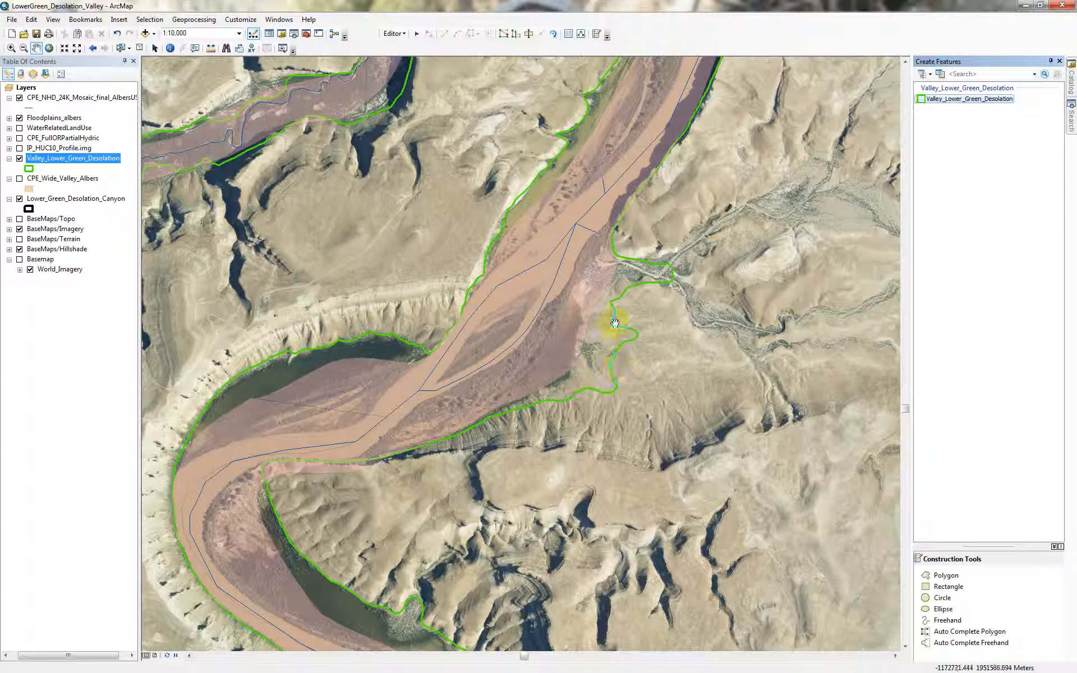
left_click(20, 118)
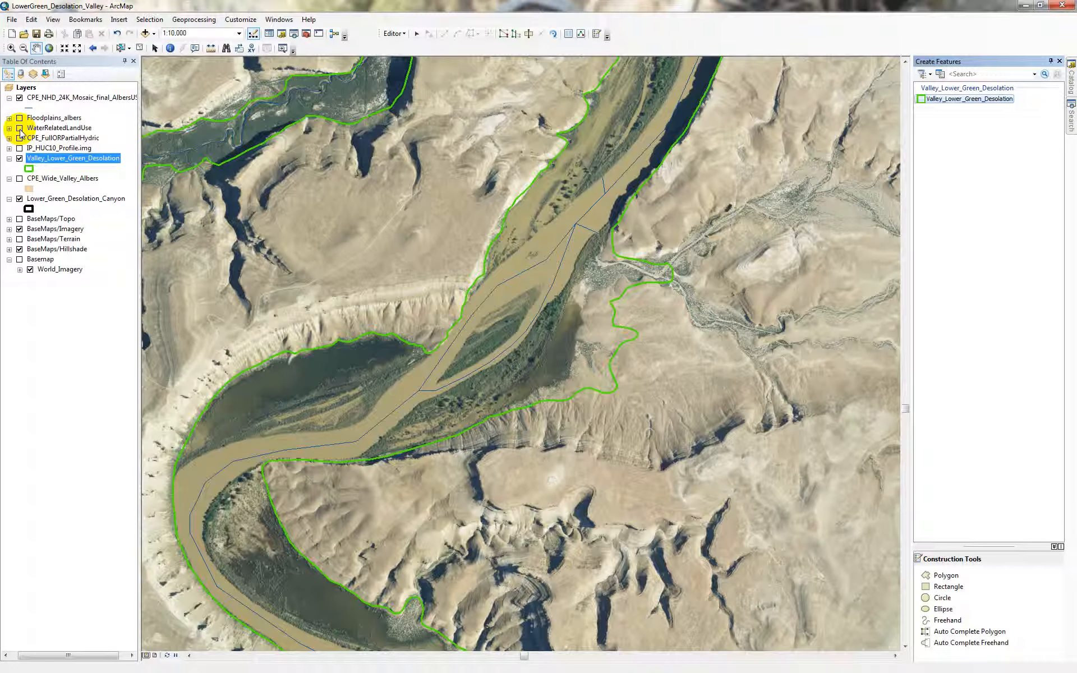
left_click(20, 128)
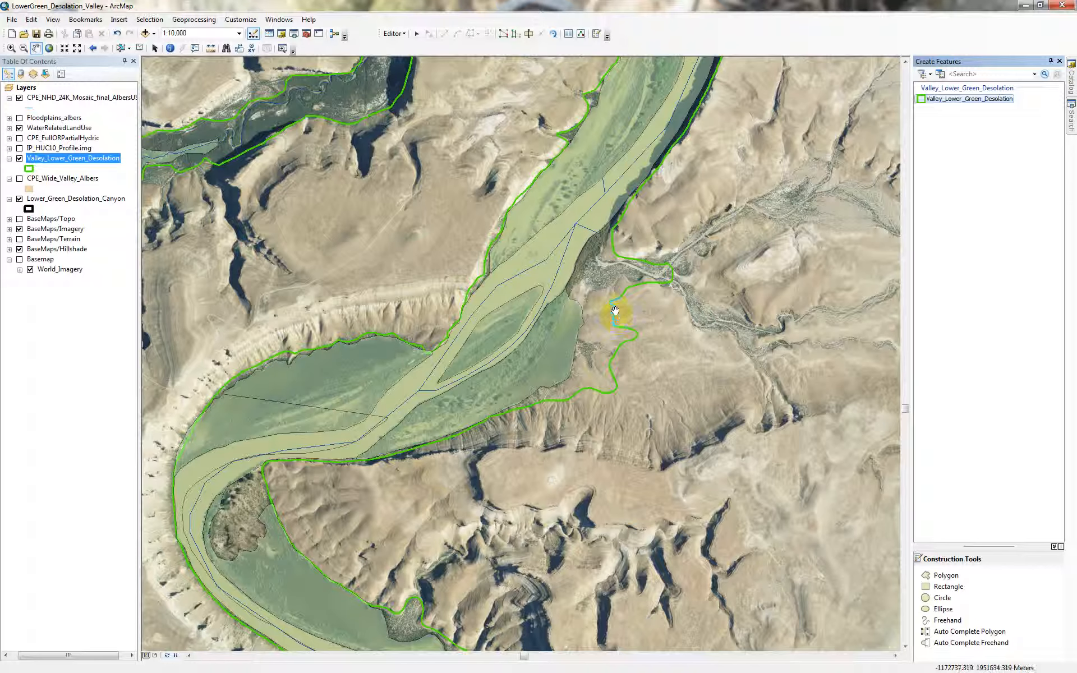
left_click(20, 128)
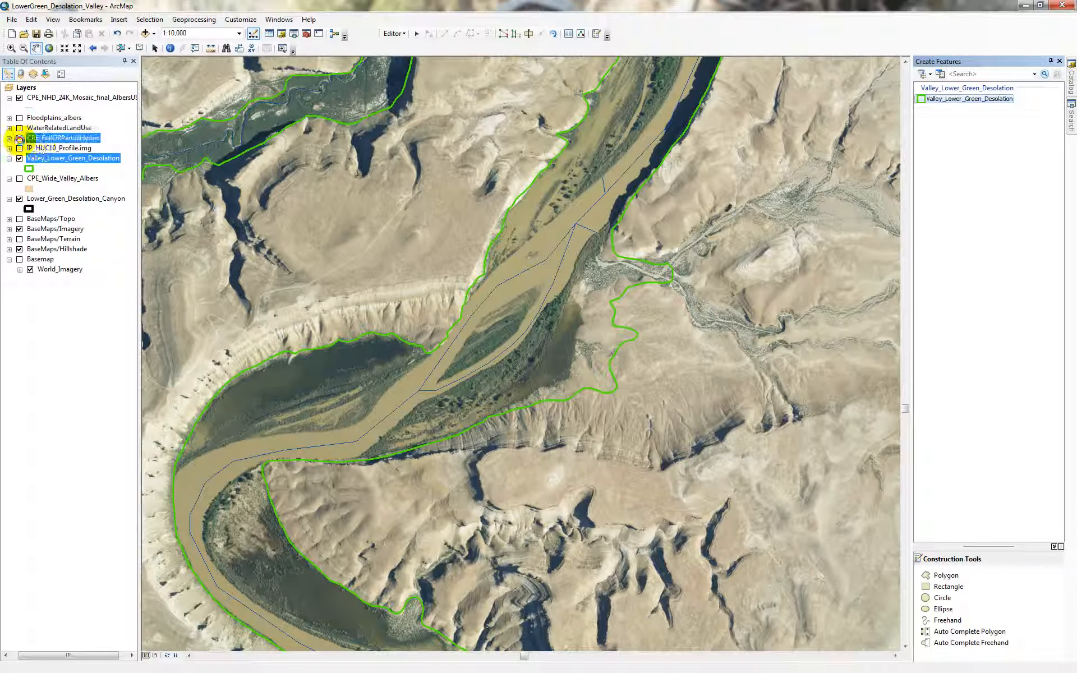
left_click(19, 139)
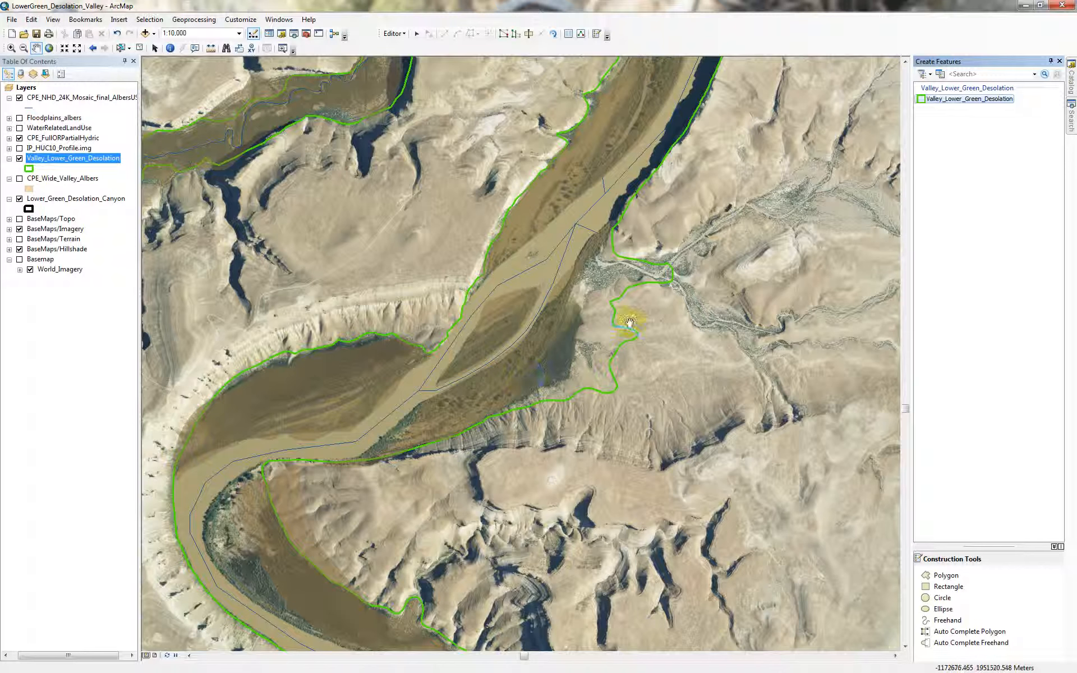
left_click(19, 138)
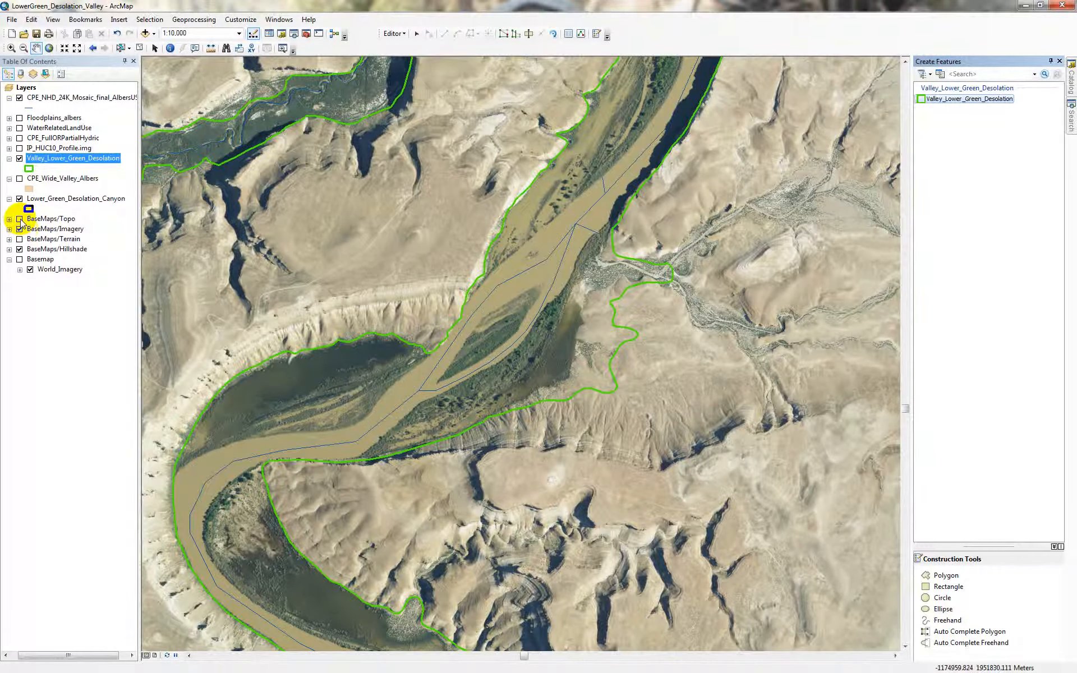
- Check the valley outline against the BaseMaps/Topo map and the bare hillshade, then restore the aerial imagery
left_click(20, 219)
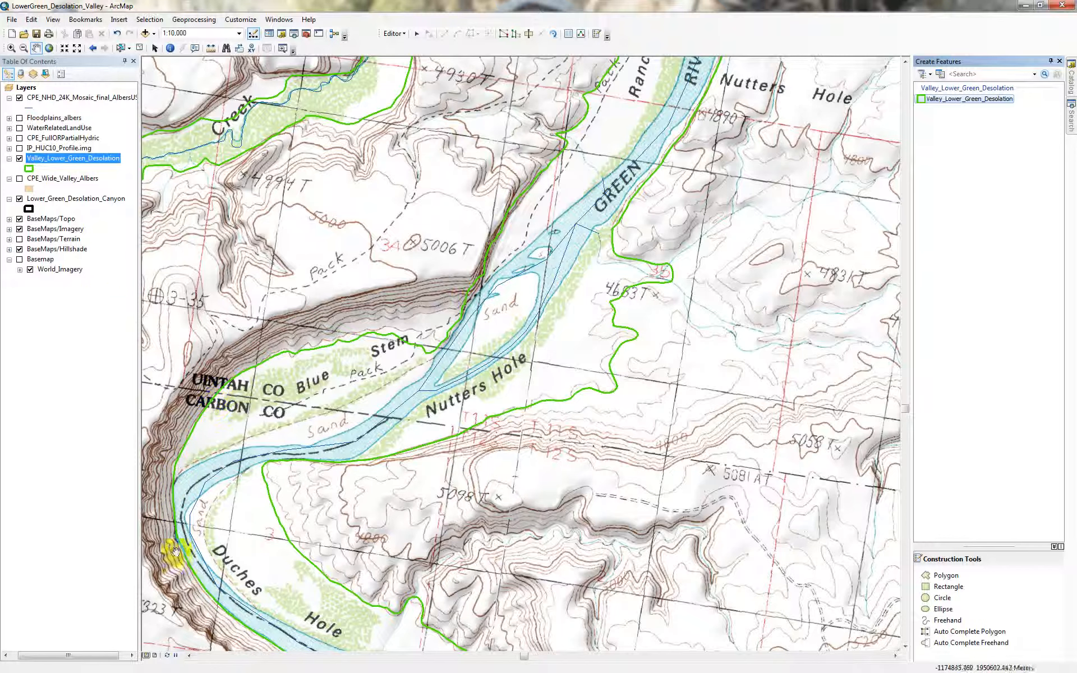
left_click(19, 219)
left_click(20, 229)
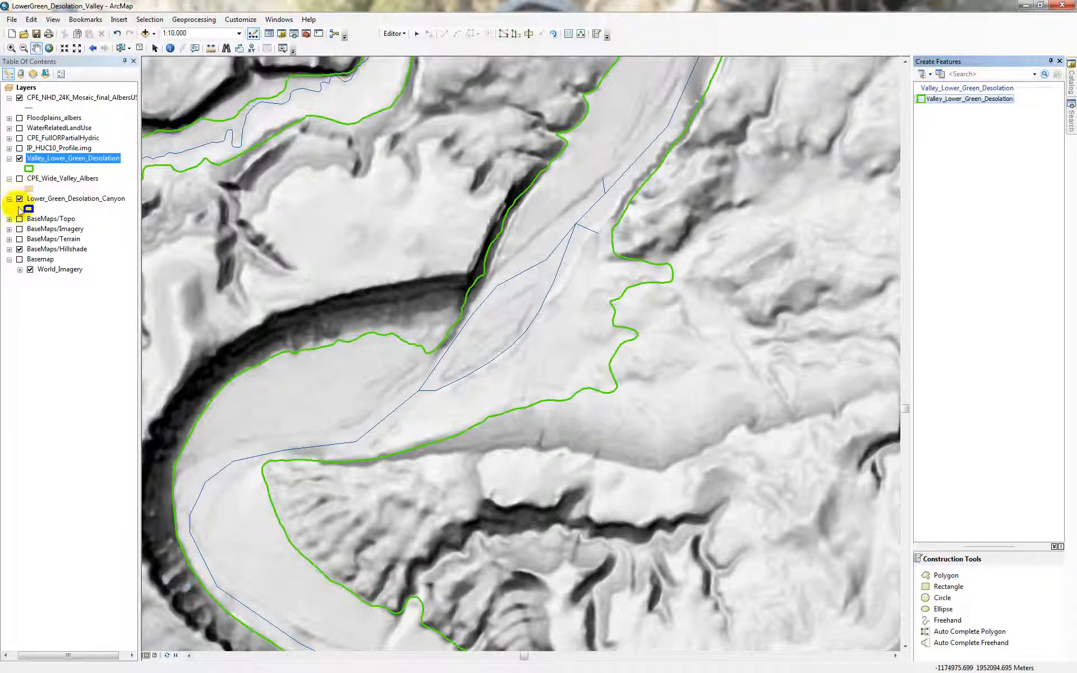
left_click(19, 229)
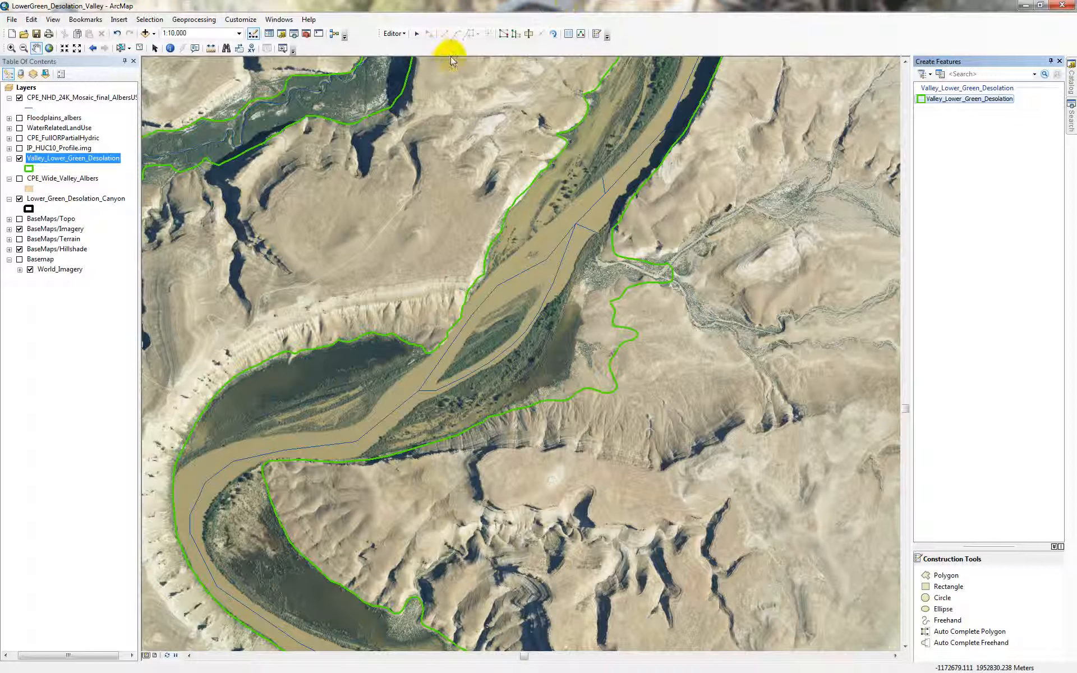
- Cut the Valley_Lower_Green_Desolation polygon along the dark floodplain edge east of the river, from the southern slope to north of the tributary mouth
left_click(417, 33)
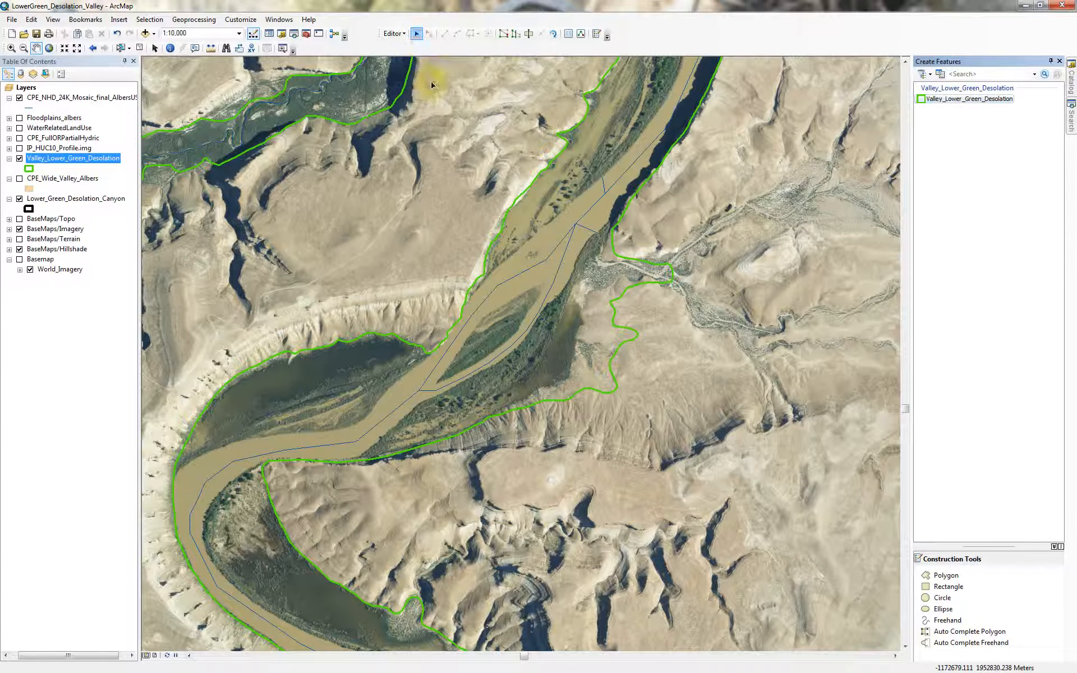
left_click(553, 210)
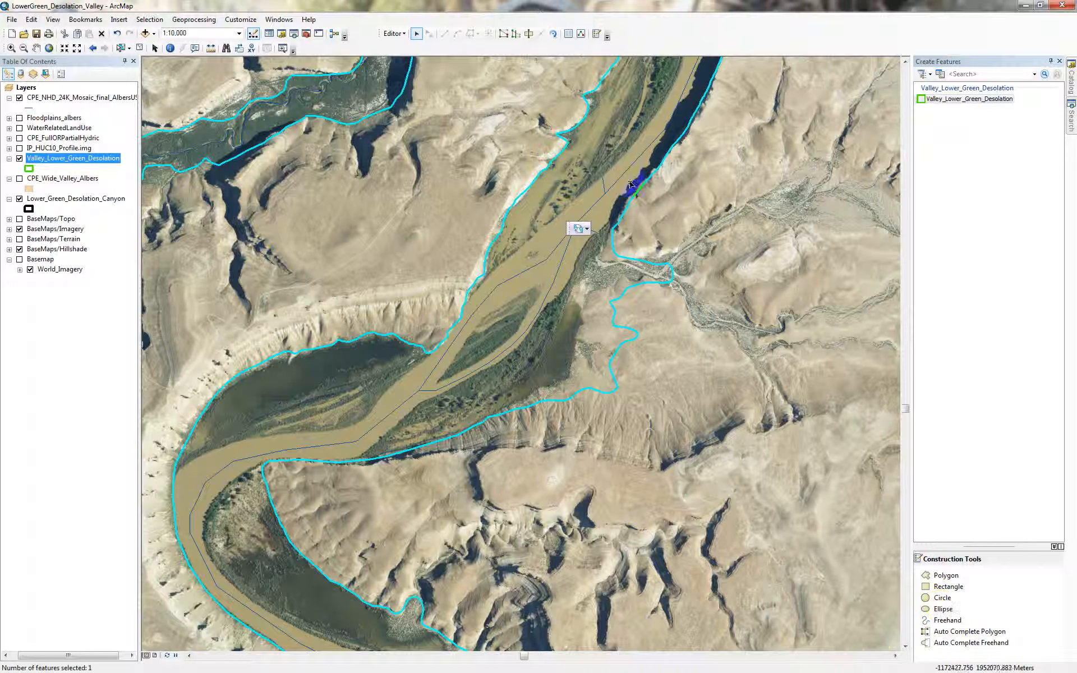
left_click(530, 33)
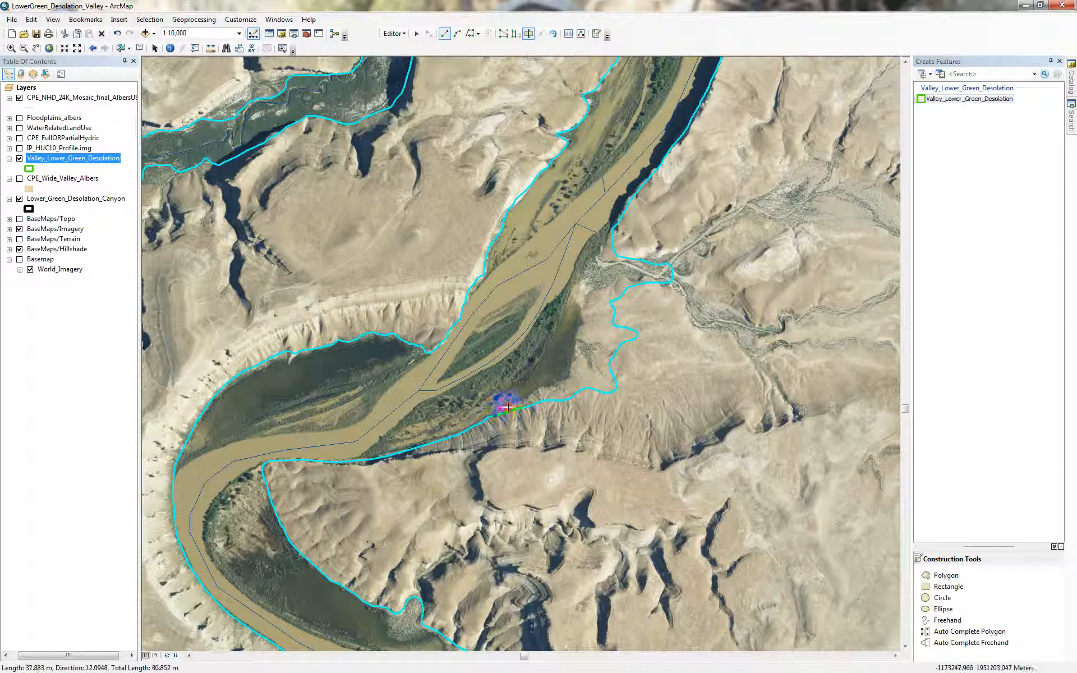
left_click(519, 402)
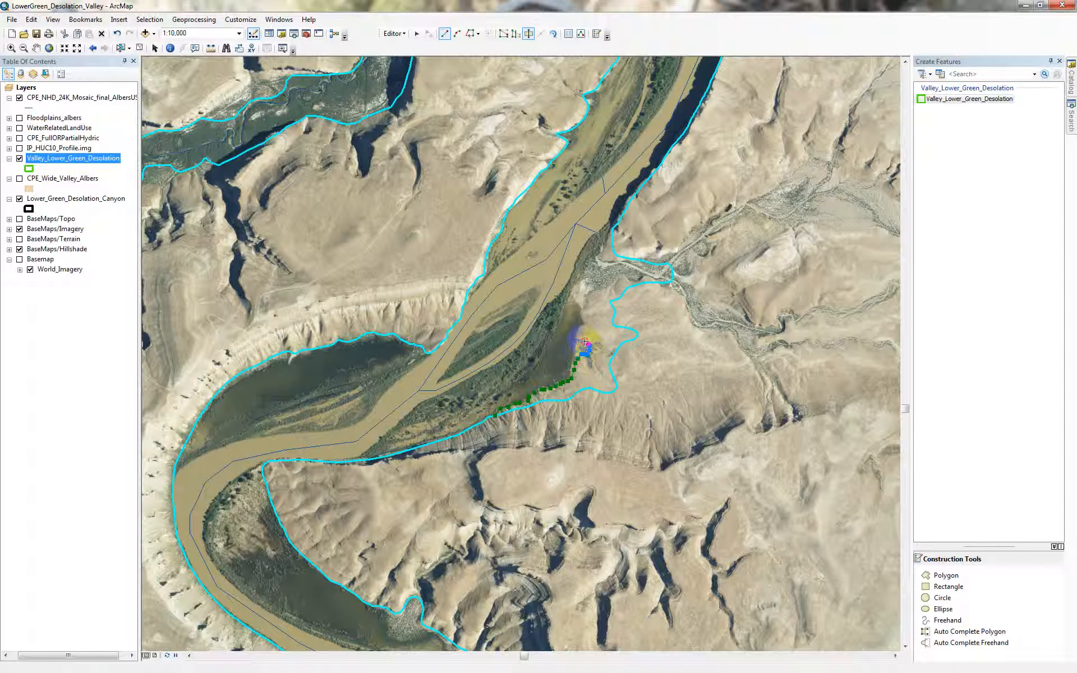
left_click(579, 338)
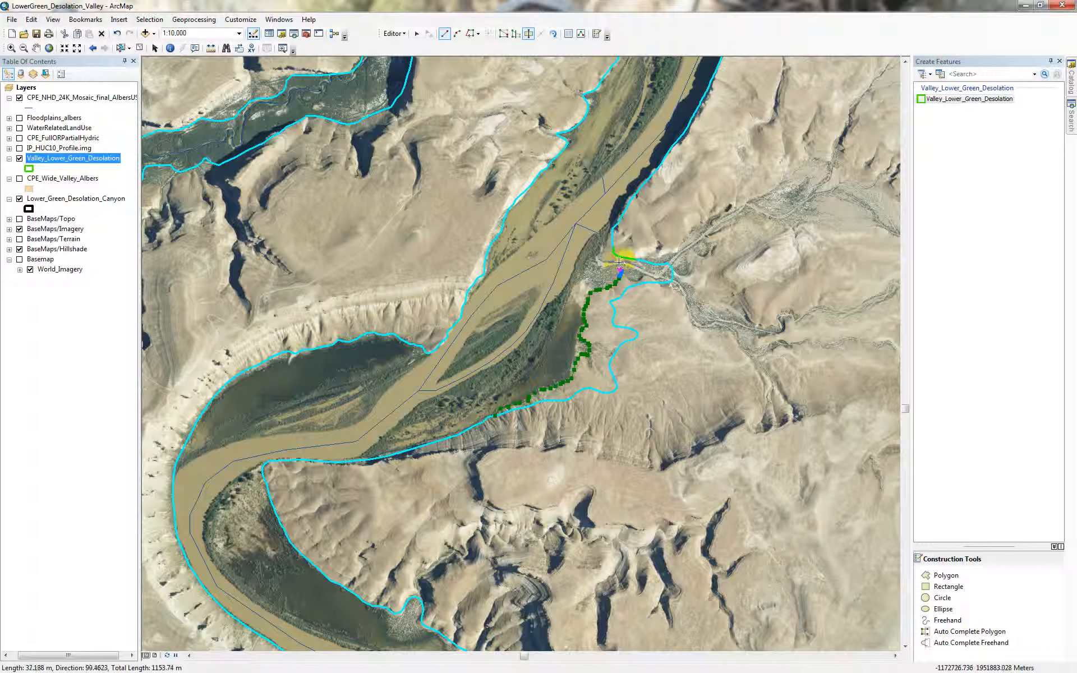
left_click(618, 260)
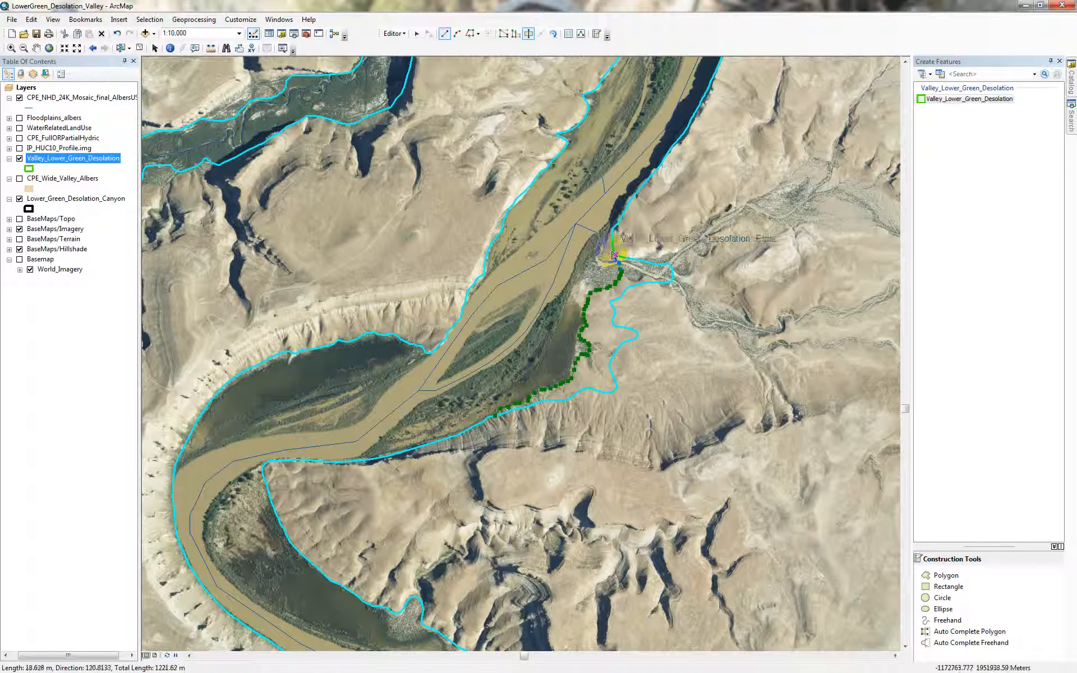
right_click(613, 245)
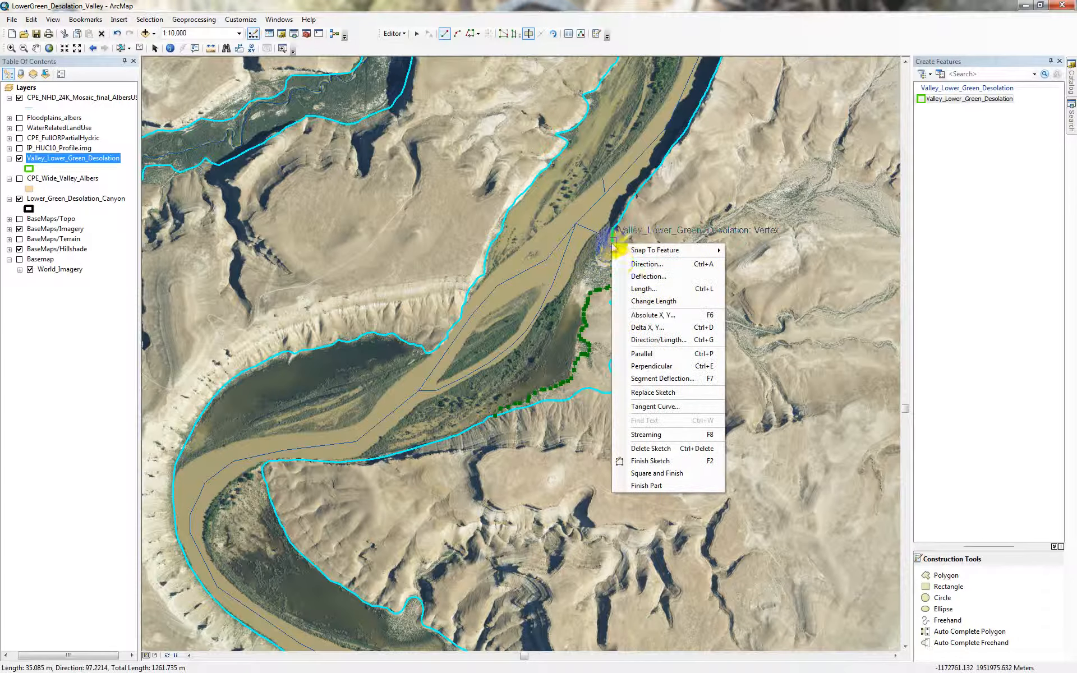
left_click(653, 460)
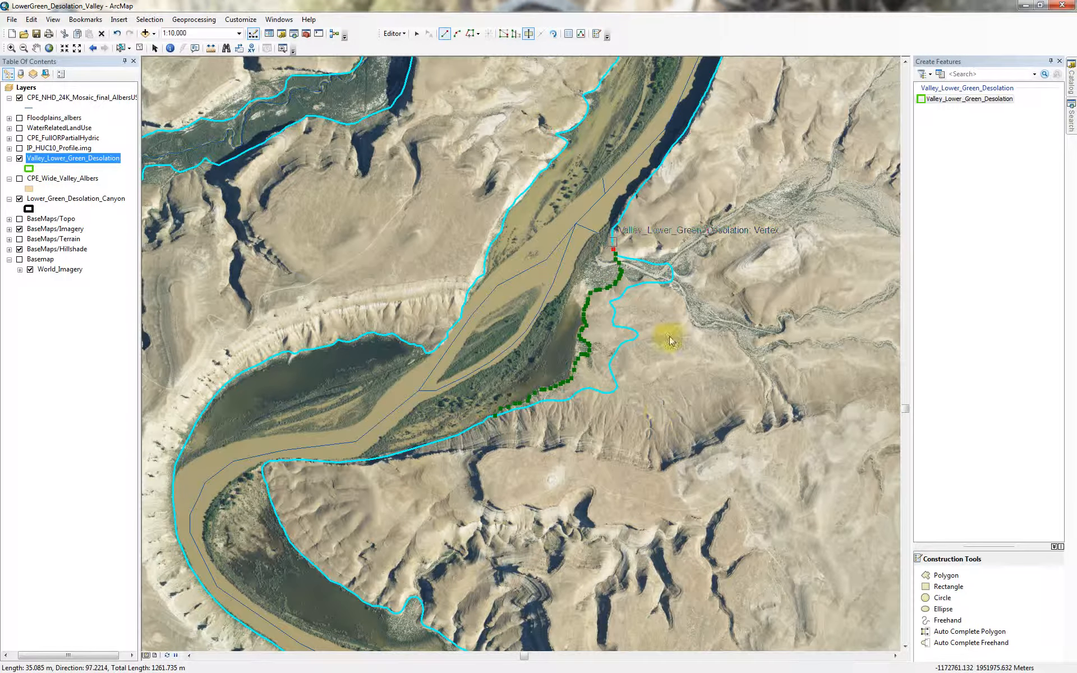
- Delete the cut-off piece of the valley polygon east of the new floodplain edge
left_click(416, 34)
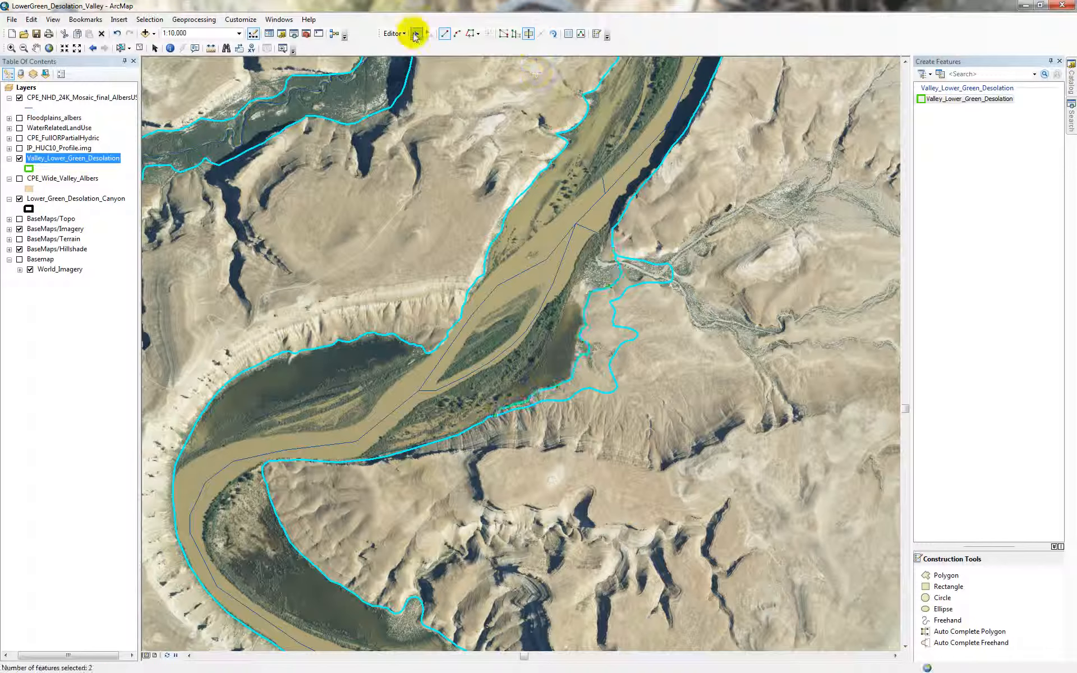
left_click(614, 335)
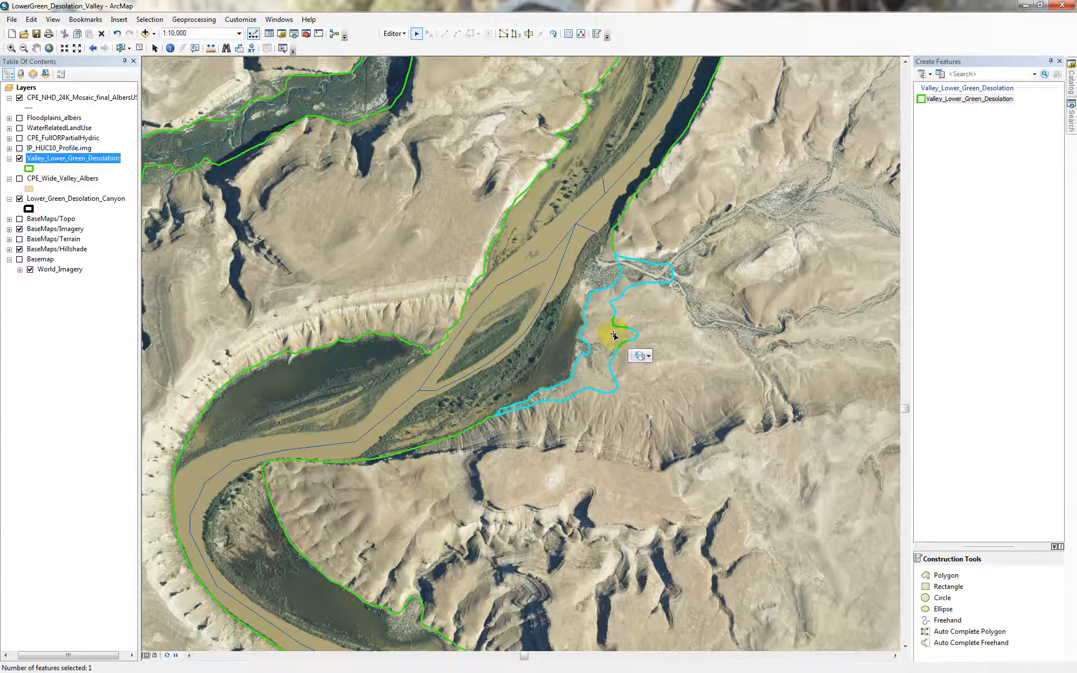
key("Delete")
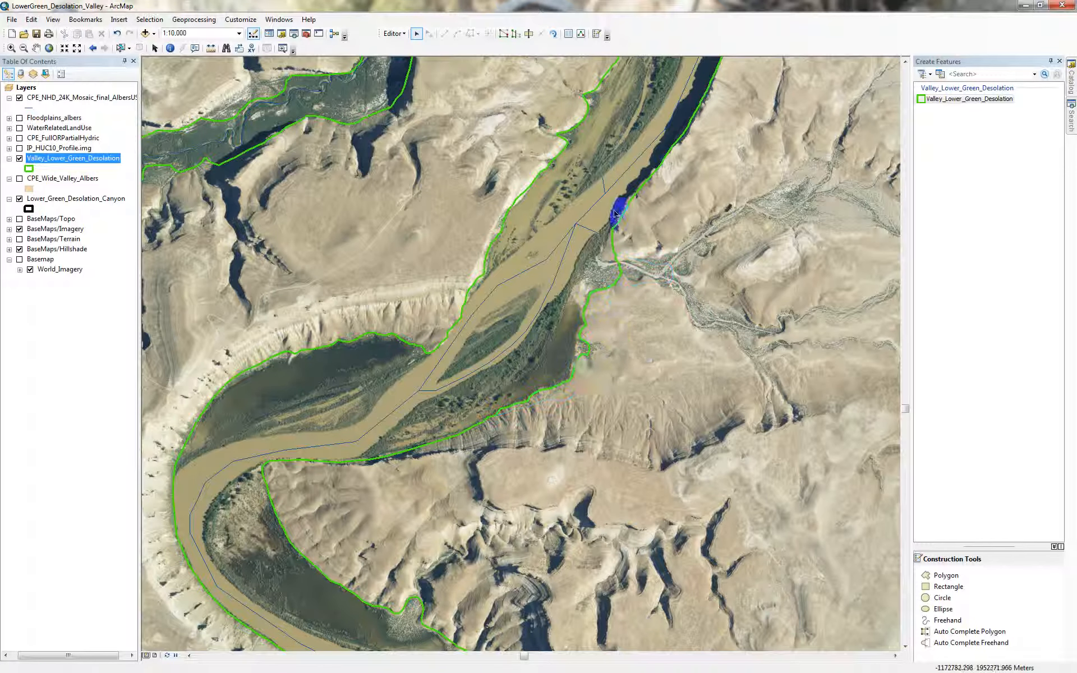
- Display the CPE_Wide_Valley_Albers layer together with the edited Valley_Lower_Green_Desolation outline for comparison
left_click(20, 159)
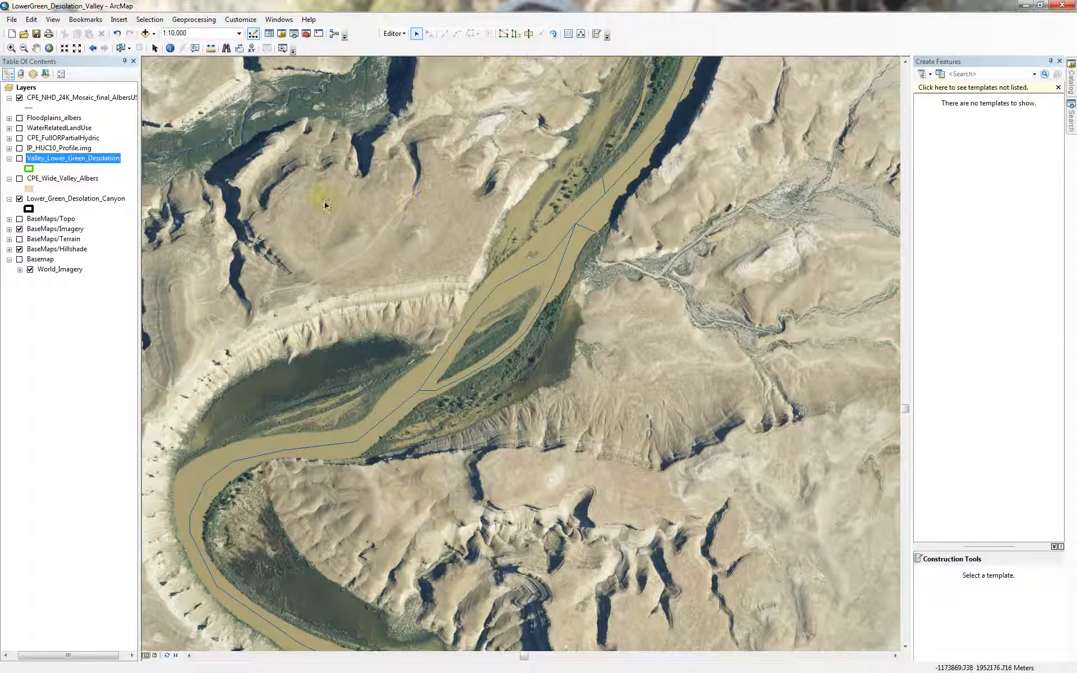
left_click(20, 179)
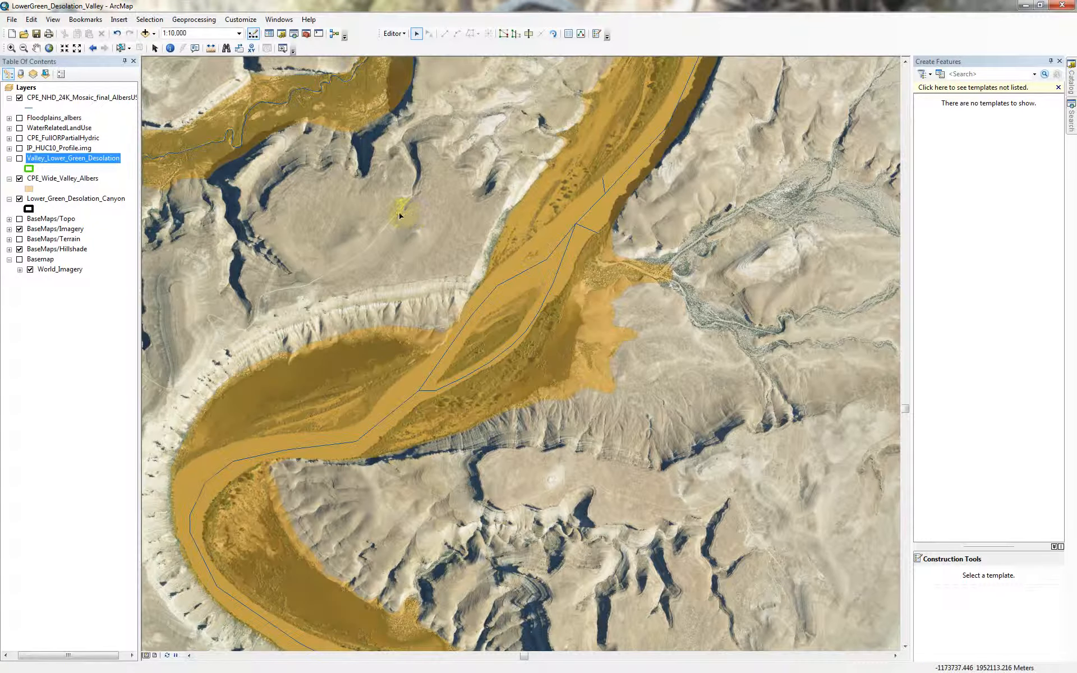
left_click(19, 158)
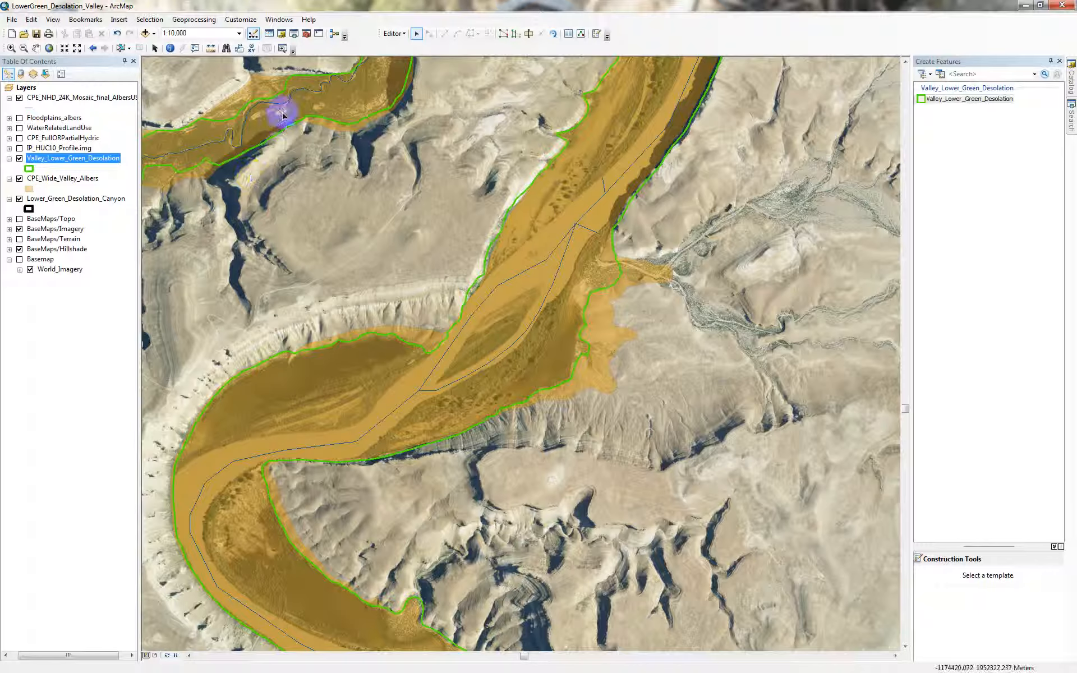
- Follow the Green River upstream and examine where the edited valley outline departs from the CPE_Wide_Valley_Albers polygon
left_click(36, 48)
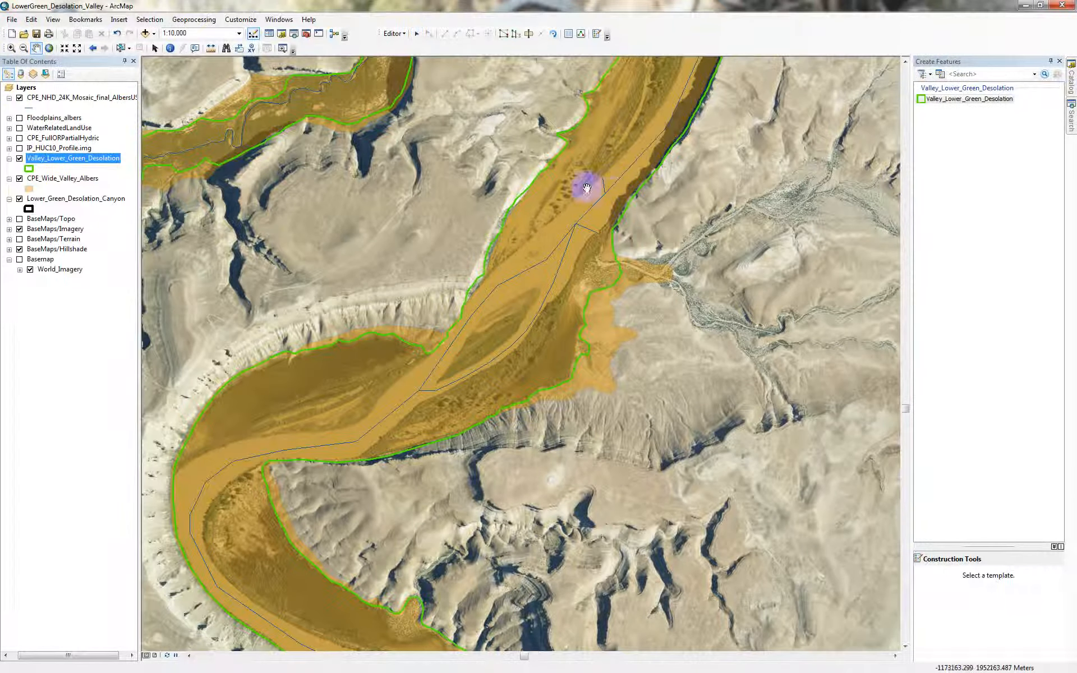
left_click_drag(606, 193, 558, 306)
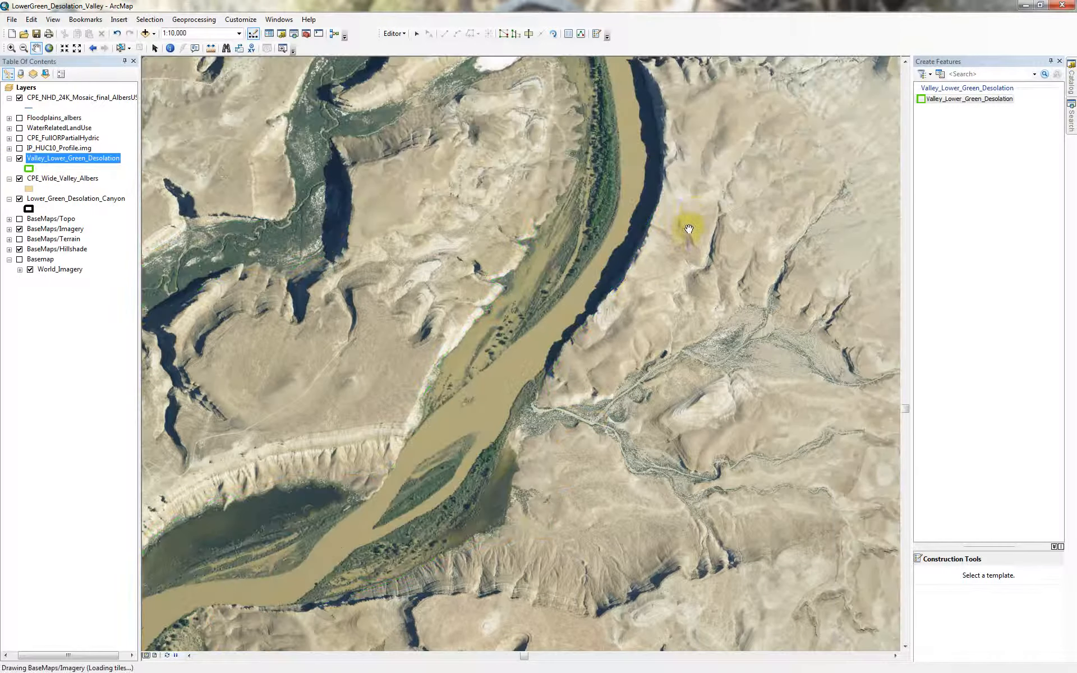
left_click_drag(680, 169, 663, 355)
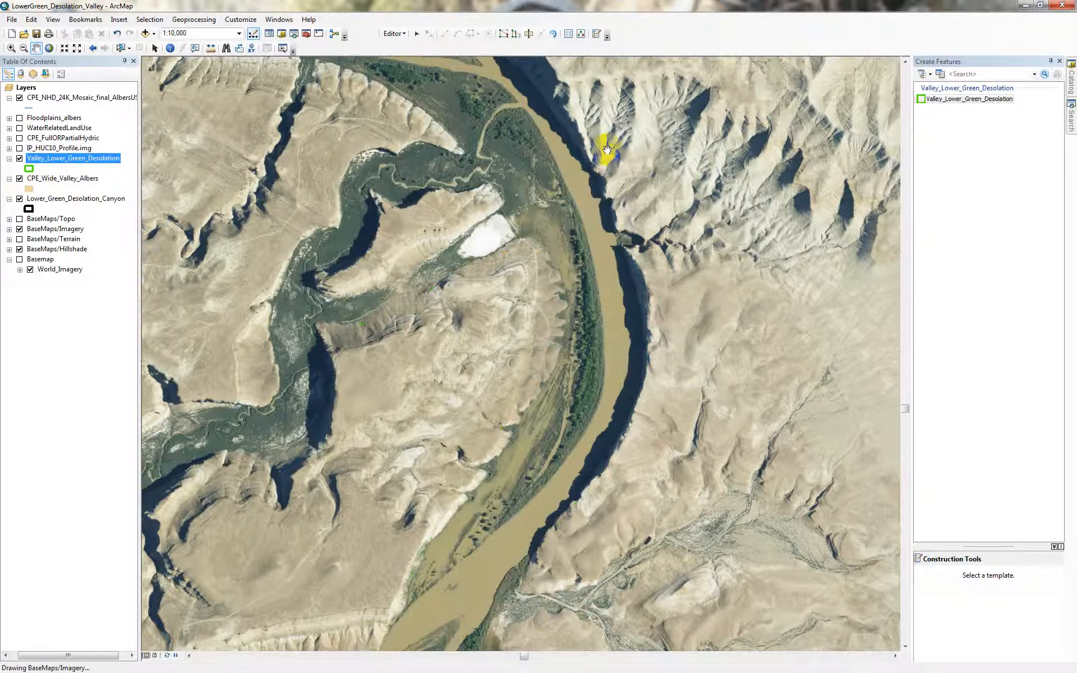
left_click_drag(607, 148, 626, 349)
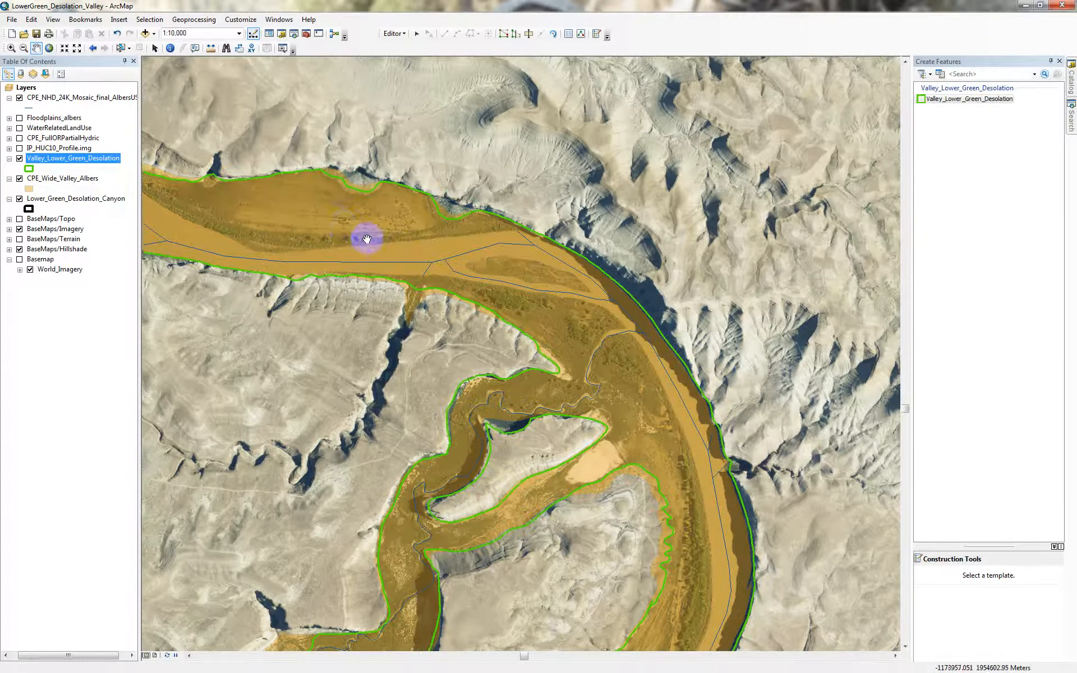
left_click_drag(344, 217, 645, 265)
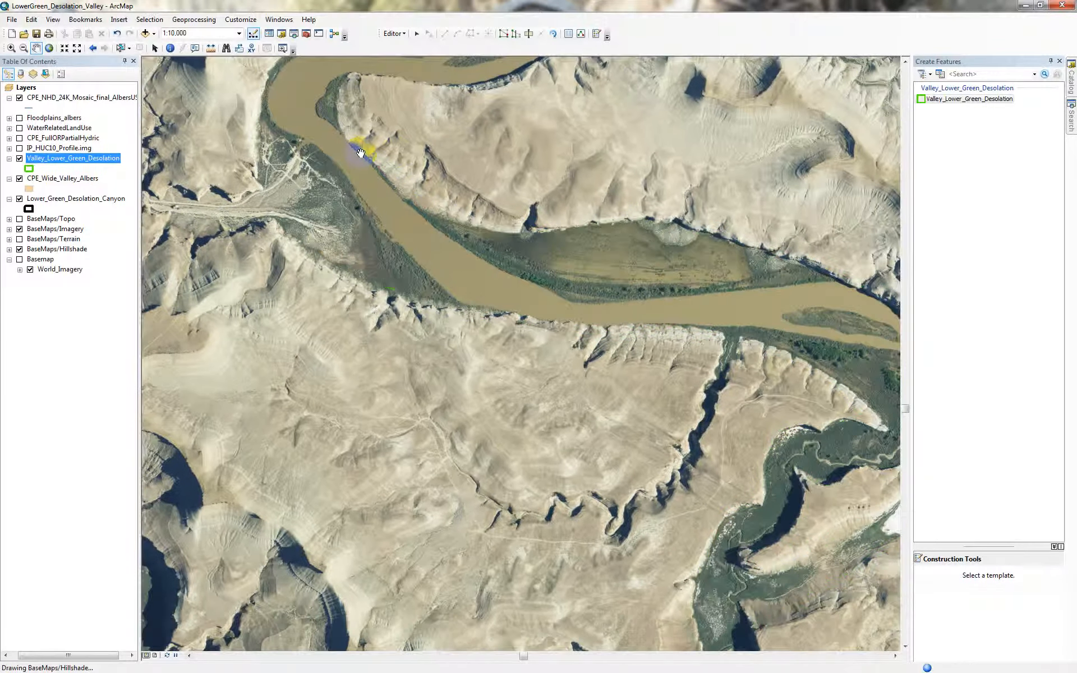
left_click_drag(361, 152, 543, 251)
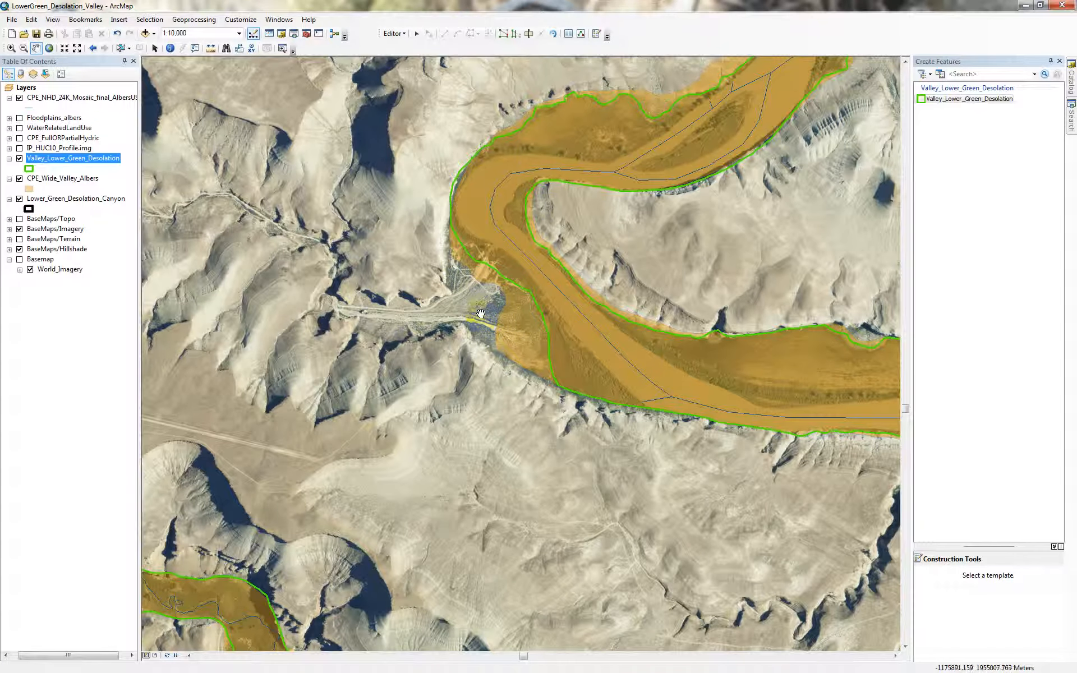
left_click_drag(530, 180, 510, 248)
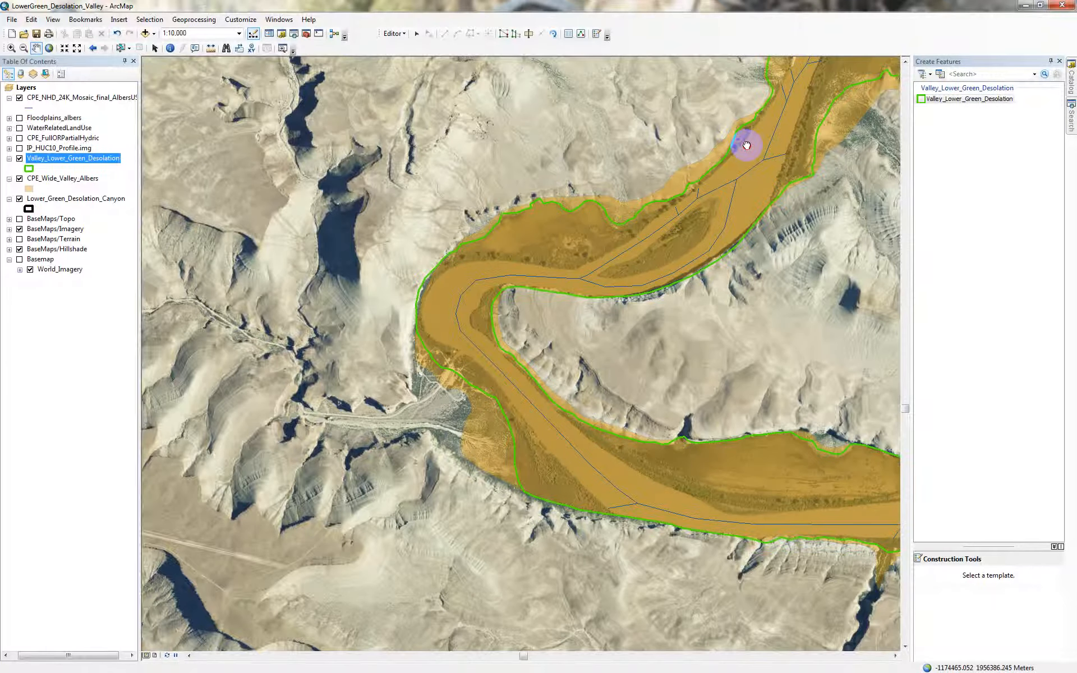
left_click_drag(745, 144, 522, 314)
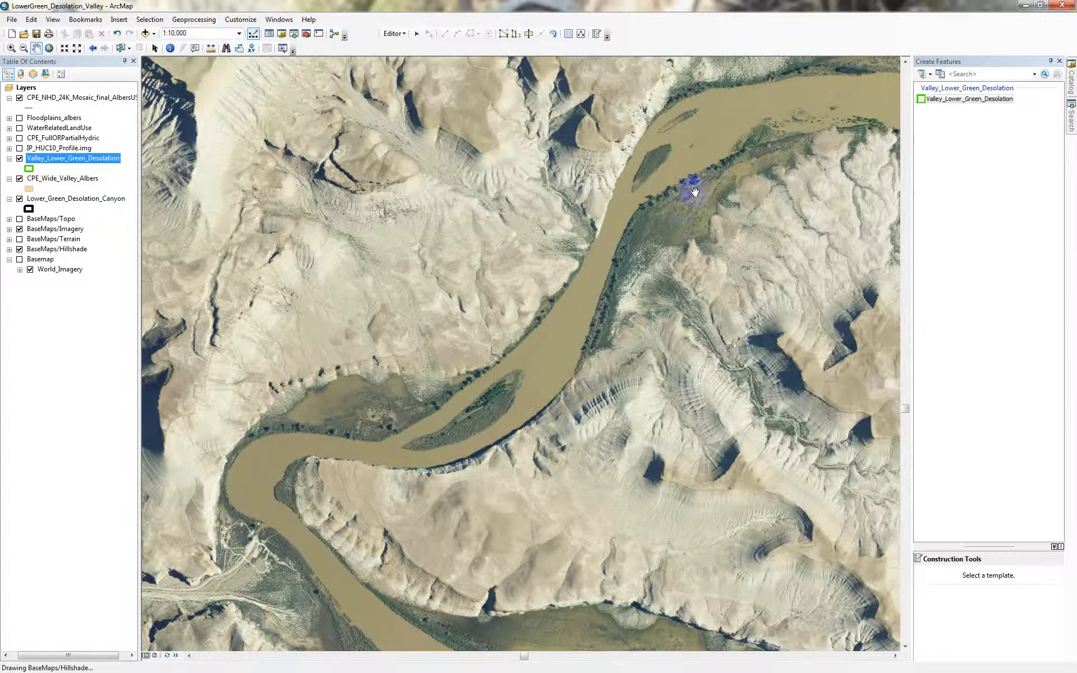
left_click_drag(734, 140, 553, 313)
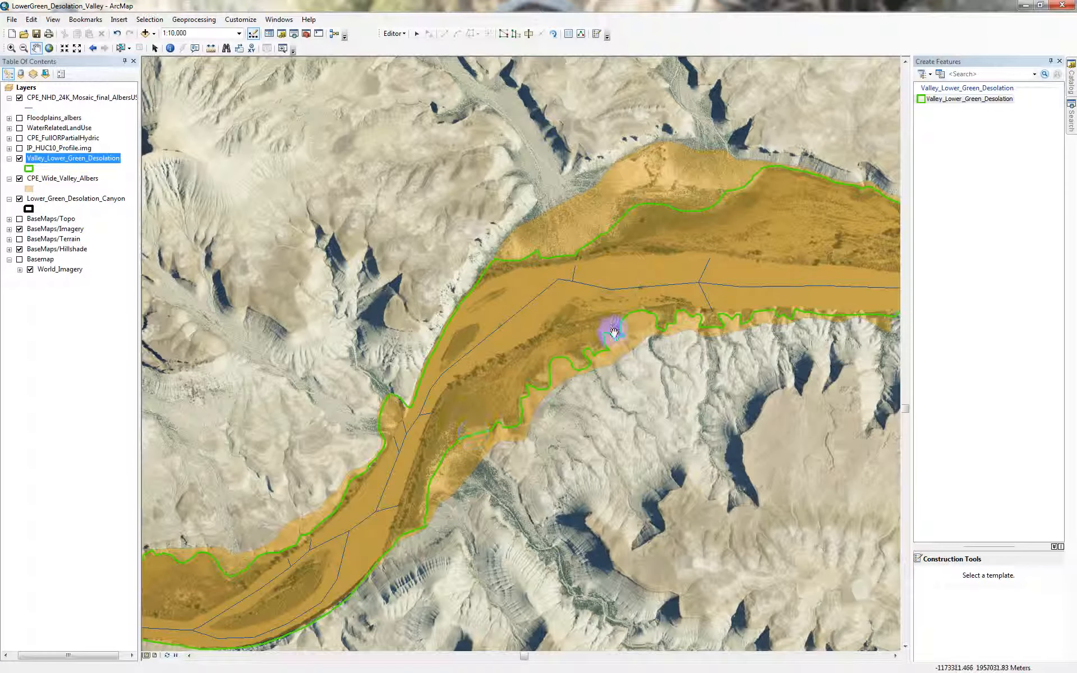
left_click_drag(780, 246, 506, 281)
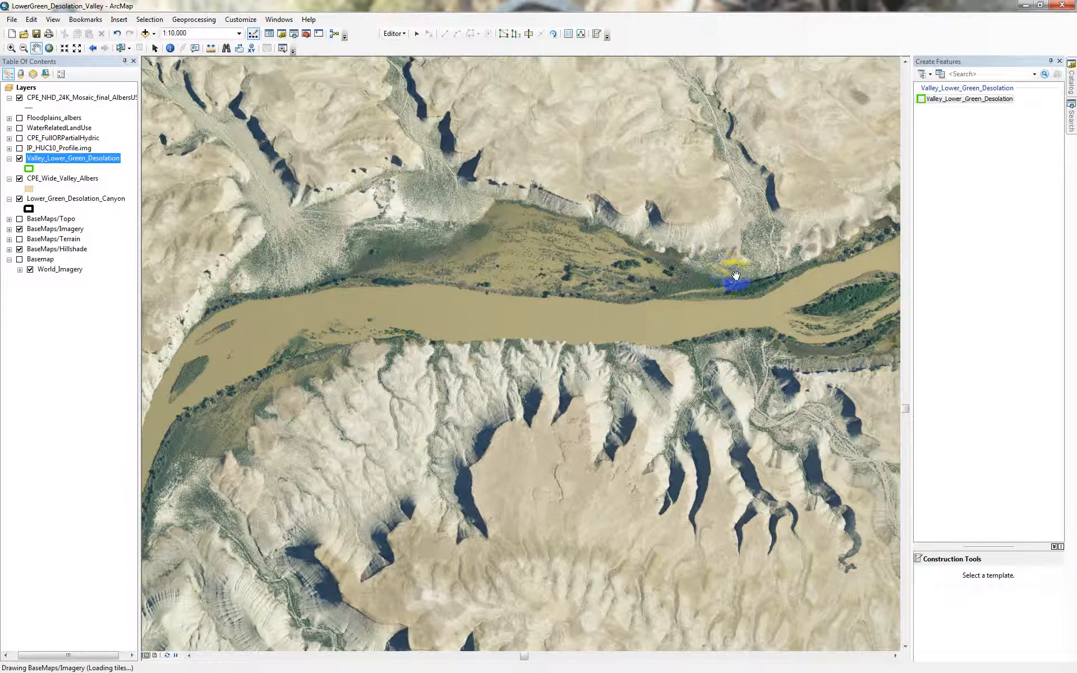
left_click_drag(738, 272, 440, 369)
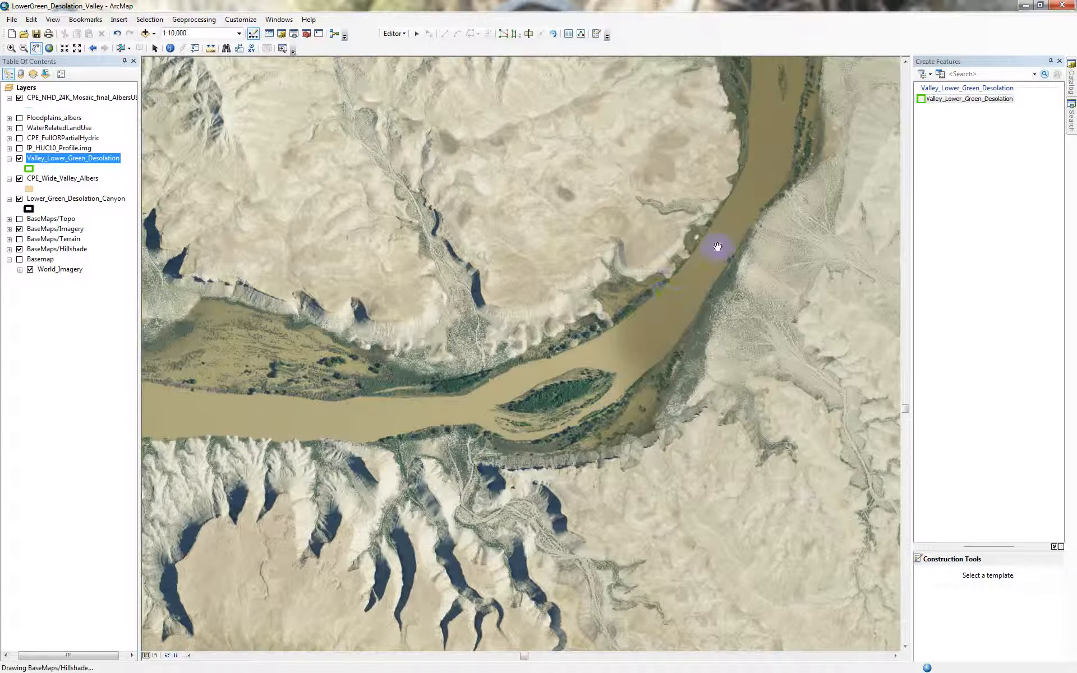
- Continue comparing the edited valley outline with the CPE_Wide_Valley_Albers polygon upstream, around the sharp river bend to the reach past the northern tributary mouth
left_click_drag(743, 228, 649, 365)
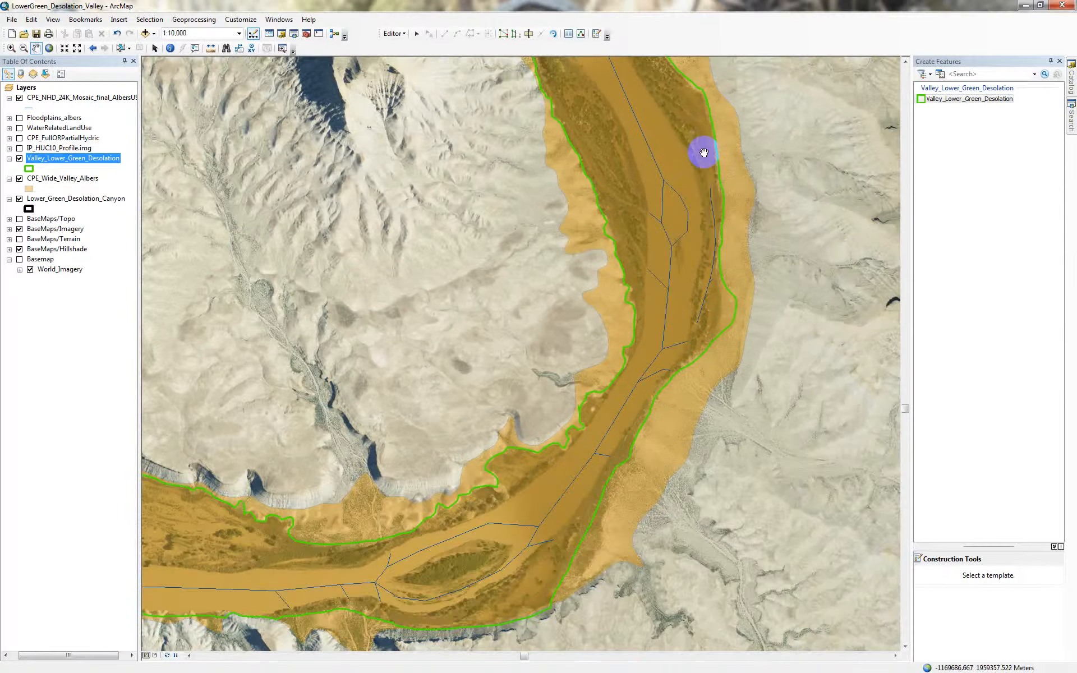
left_click_drag(702, 154, 737, 437)
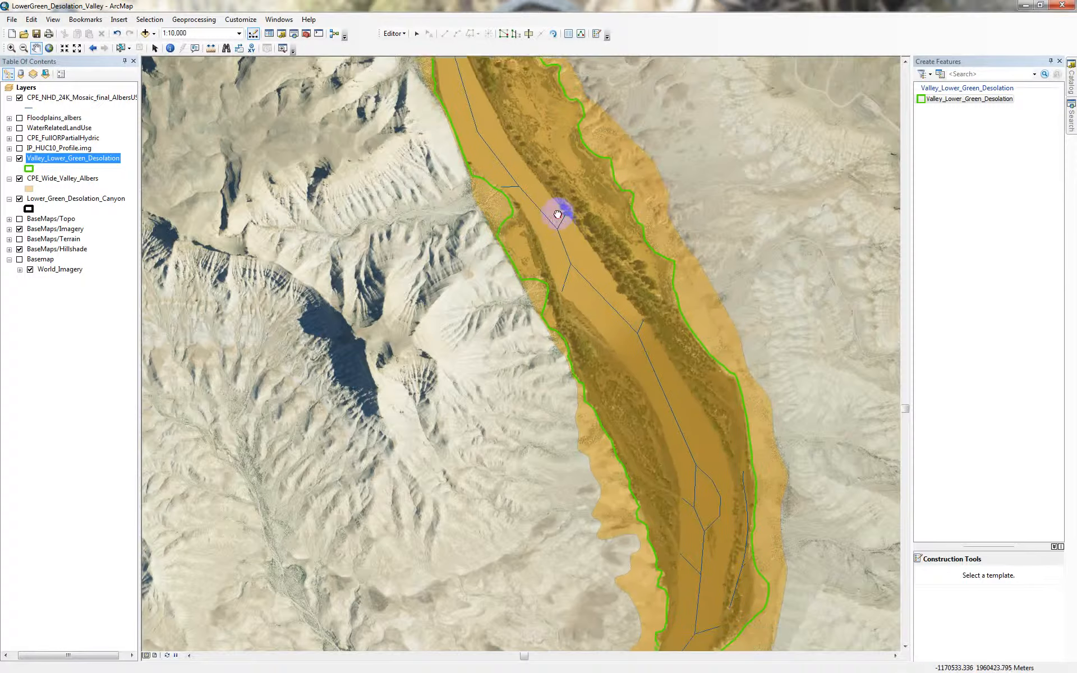
left_click_drag(557, 214, 599, 437)
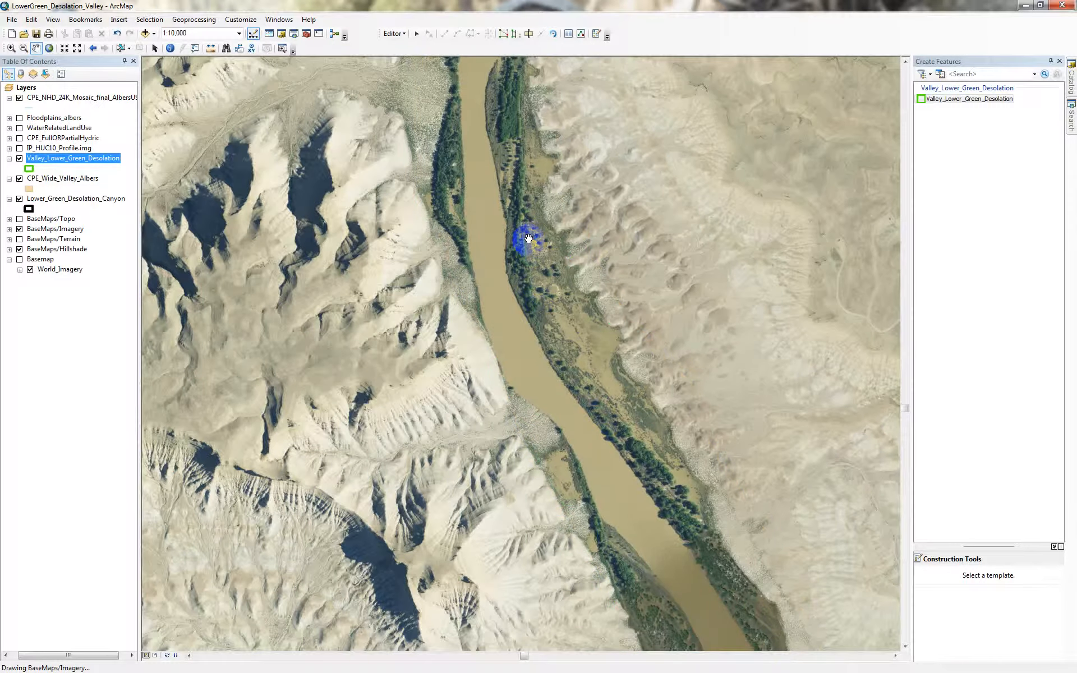
left_click_drag(534, 183, 579, 377)
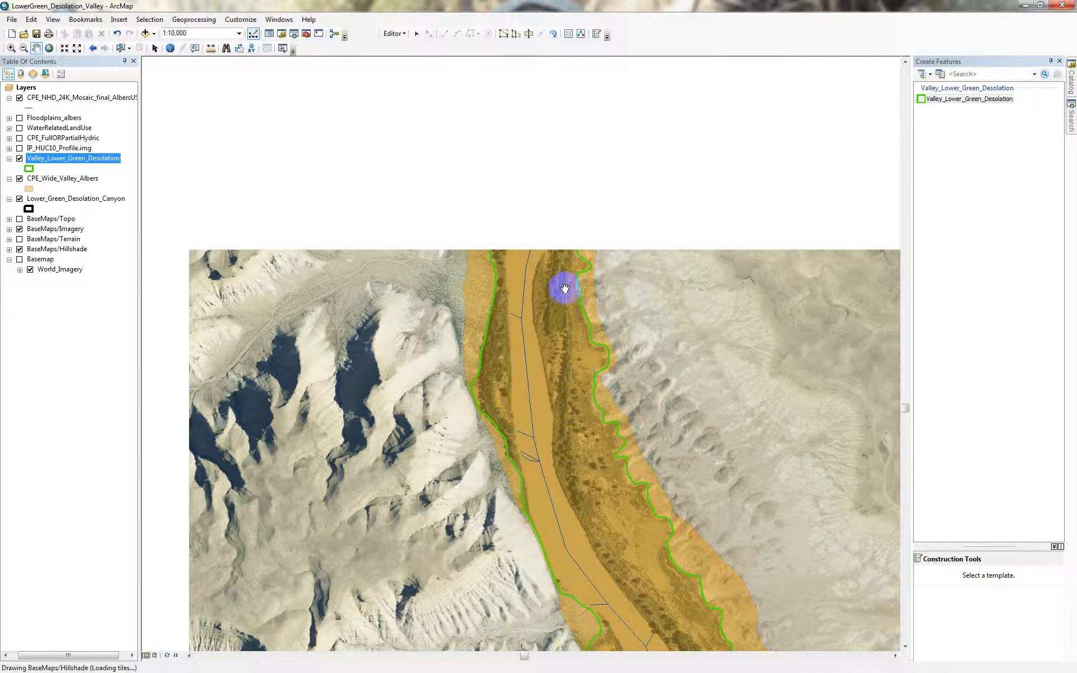
left_click_drag(545, 270, 551, 373)
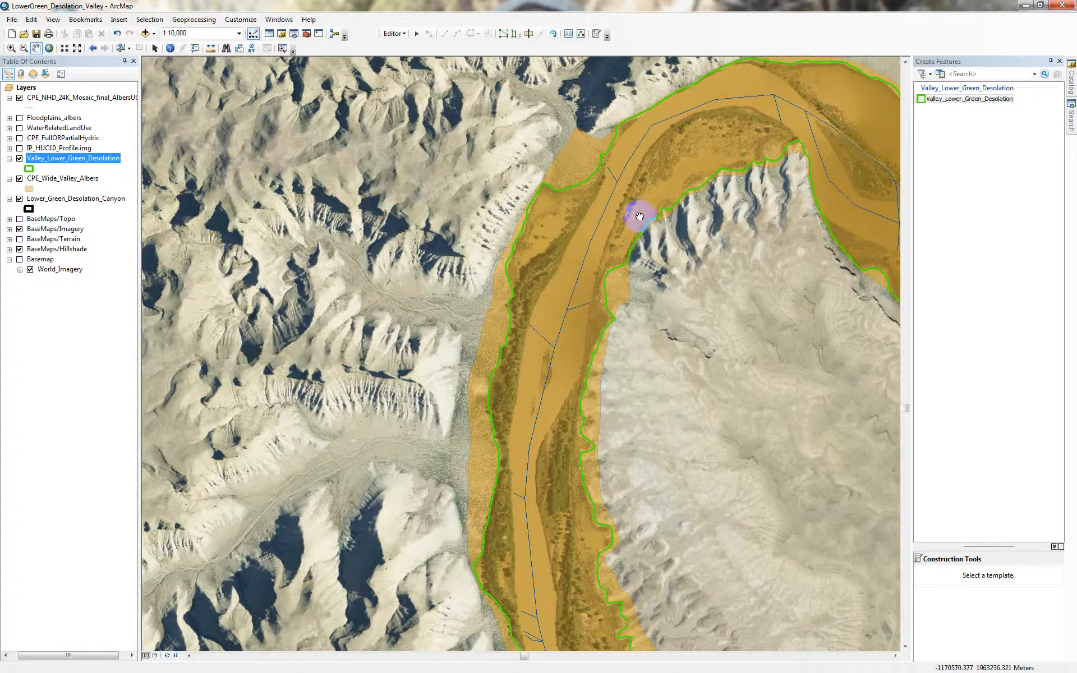
left_click_drag(637, 216, 529, 306)
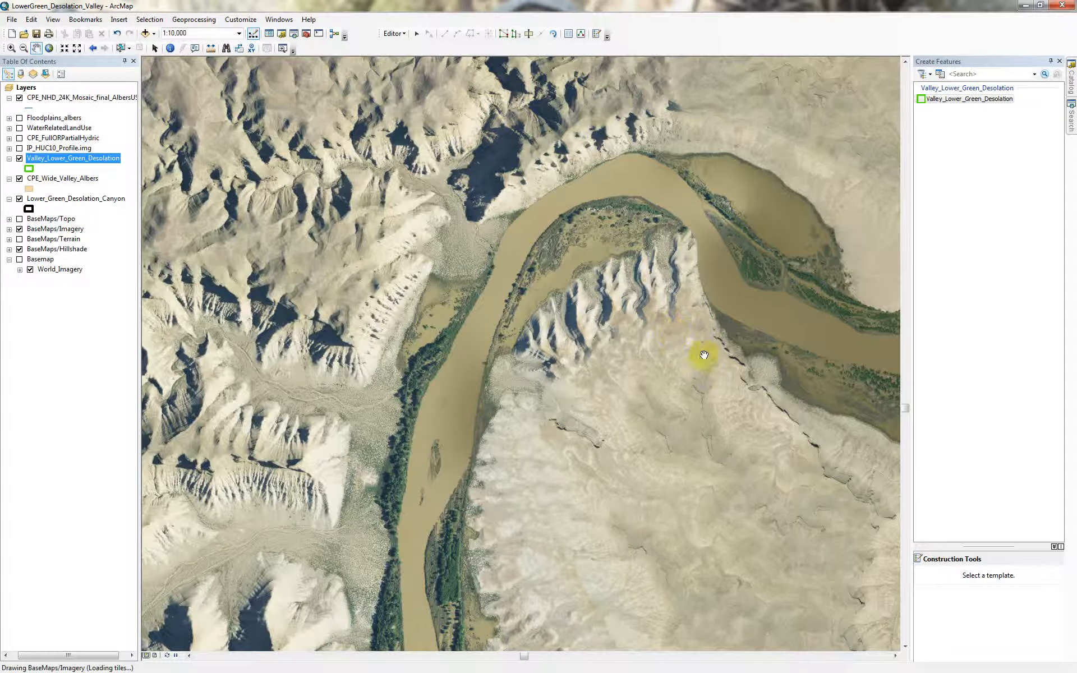
left_click_drag(755, 386, 651, 357)
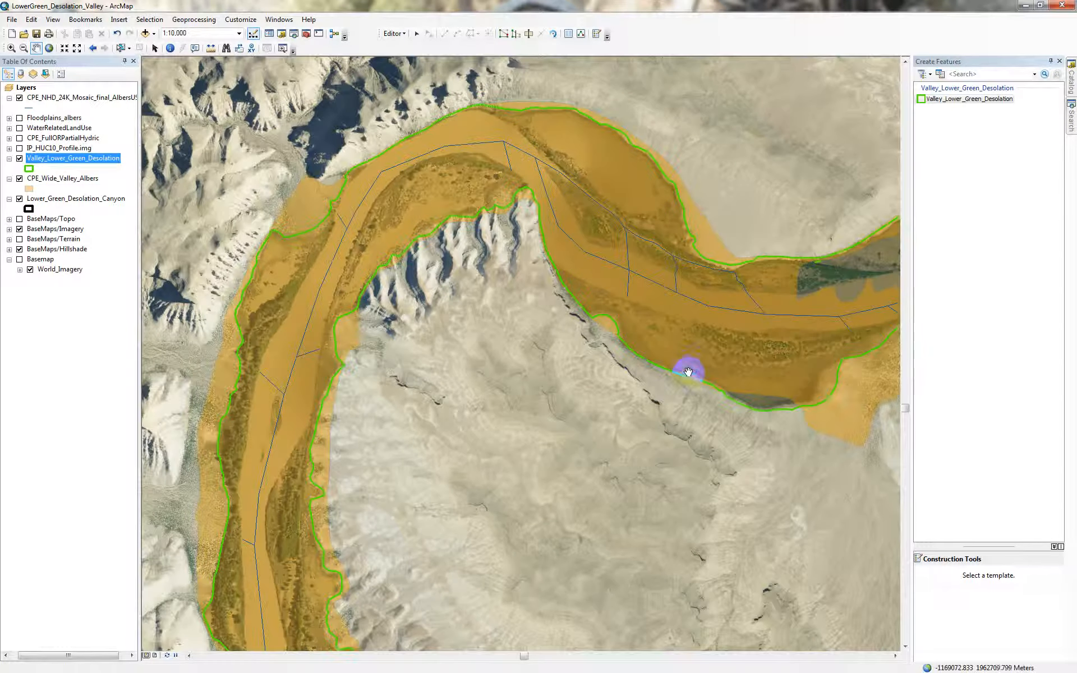
left_click_drag(690, 371, 557, 344)
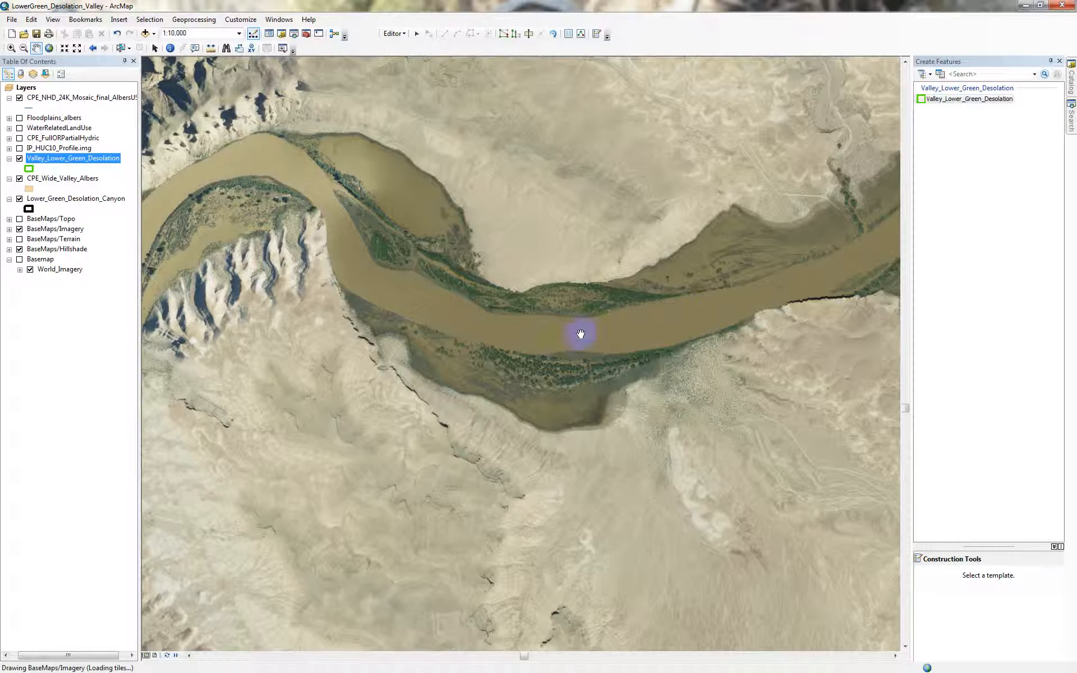
left_click_drag(723, 306, 573, 307)
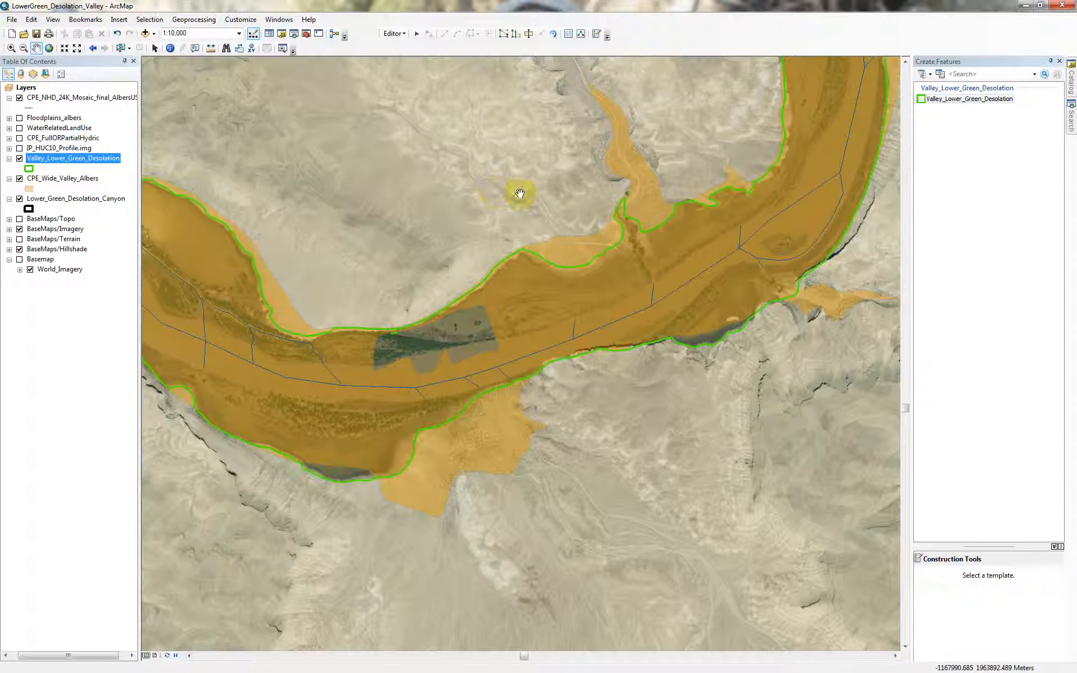
left_click_drag(578, 150, 479, 218)
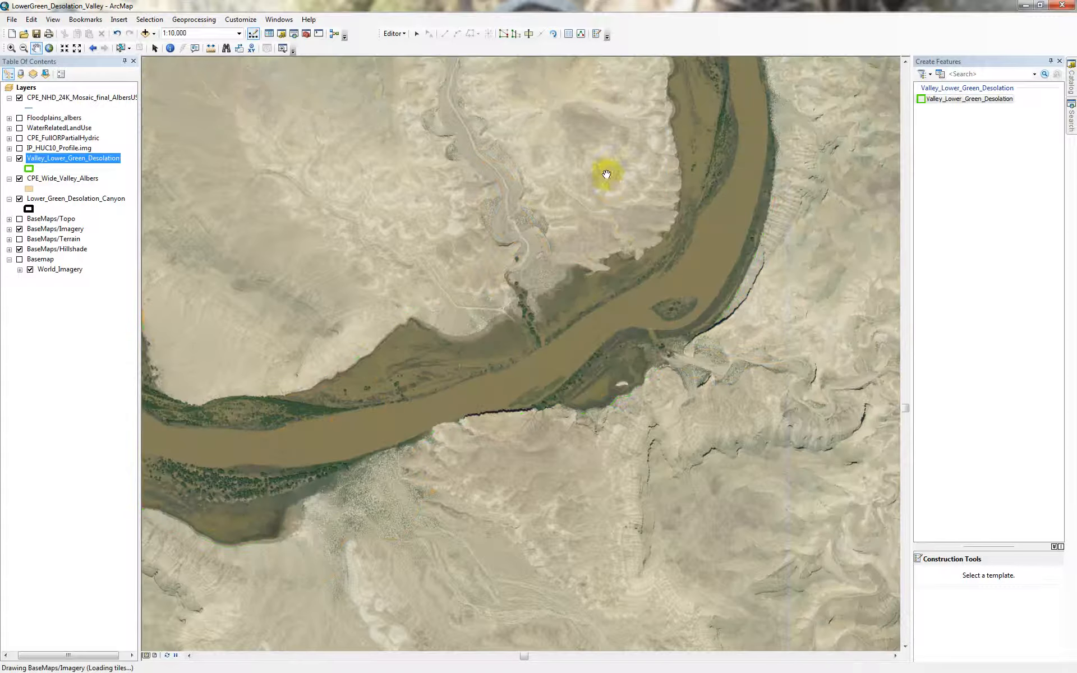
left_click_drag(620, 163, 570, 259)
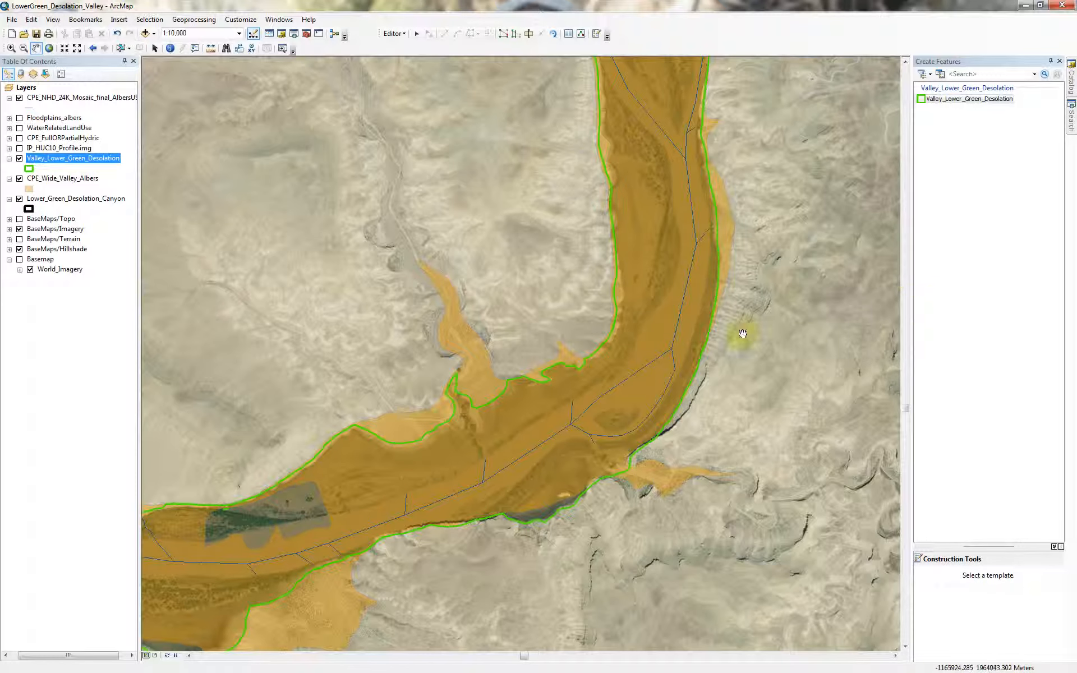
left_click_drag(472, 257, 483, 248)
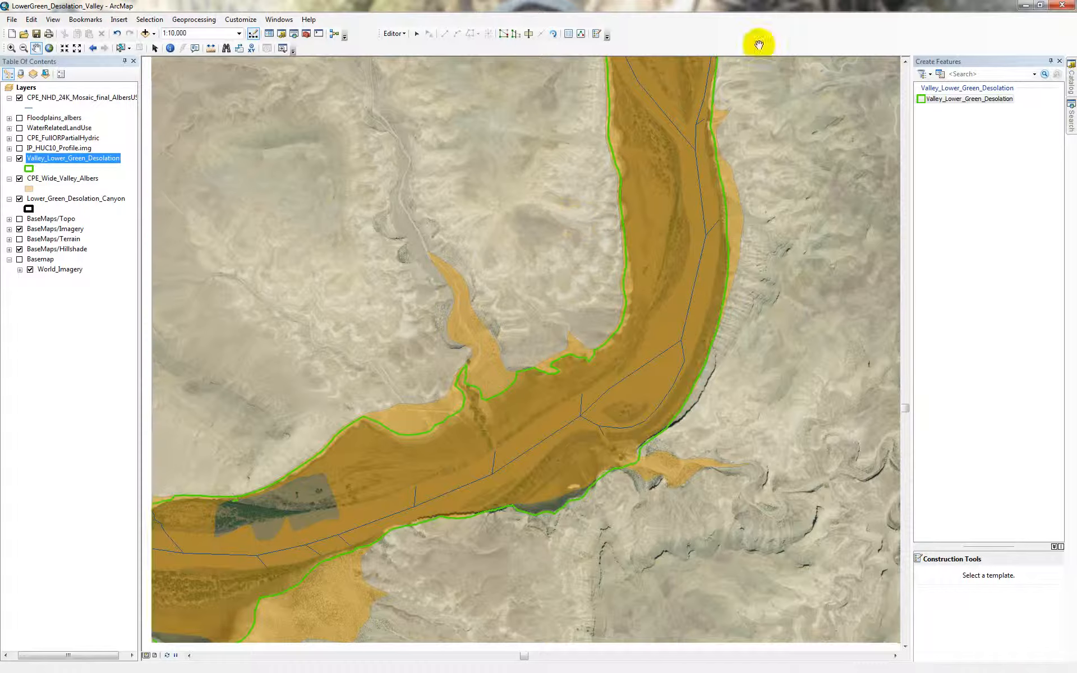